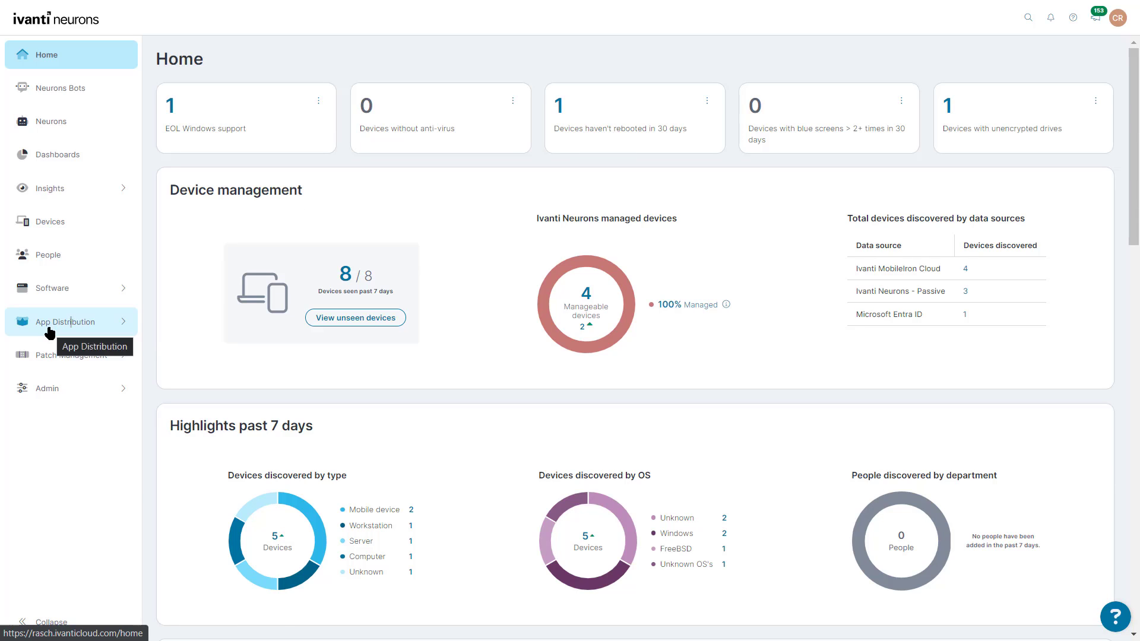
Open the App Distribution catalog and add a new Windows application
click(51, 331)
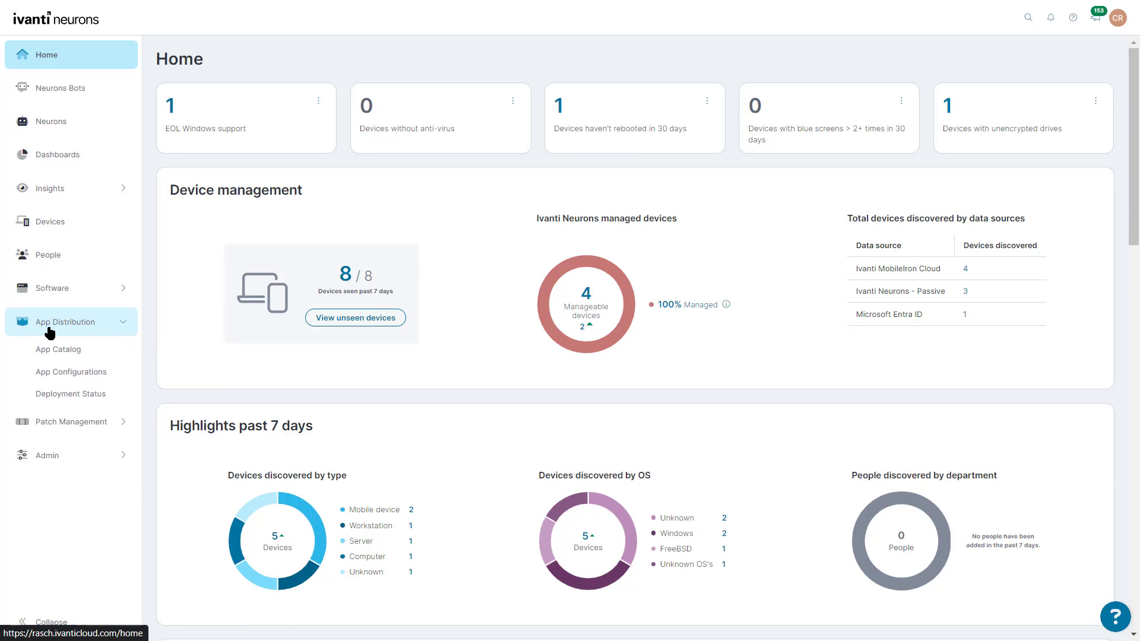
click(69, 353)
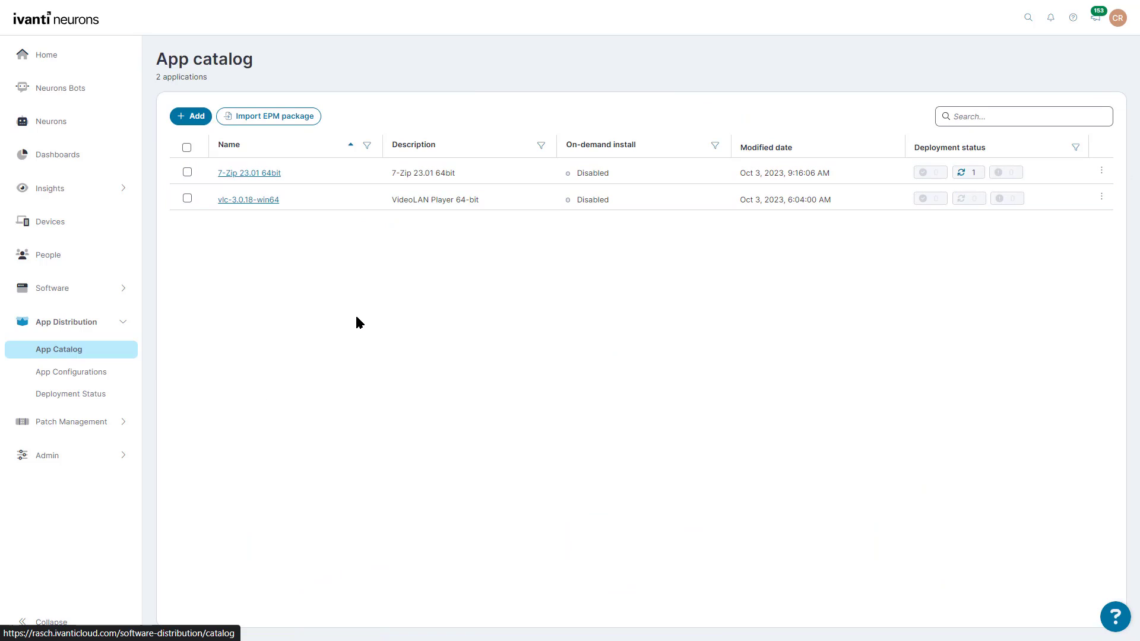
click(197, 119)
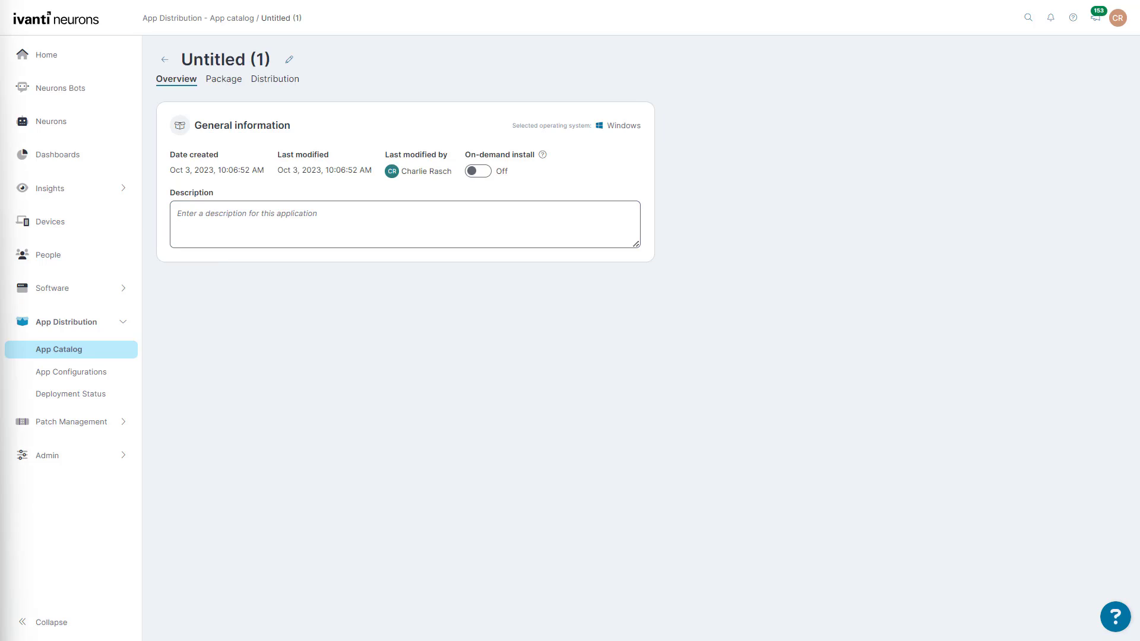
Name the new application "Notepad++ v8.5.7 64bit" and enter the same text as its description
click(257, 56)
drag(267, 56, 115, 52)
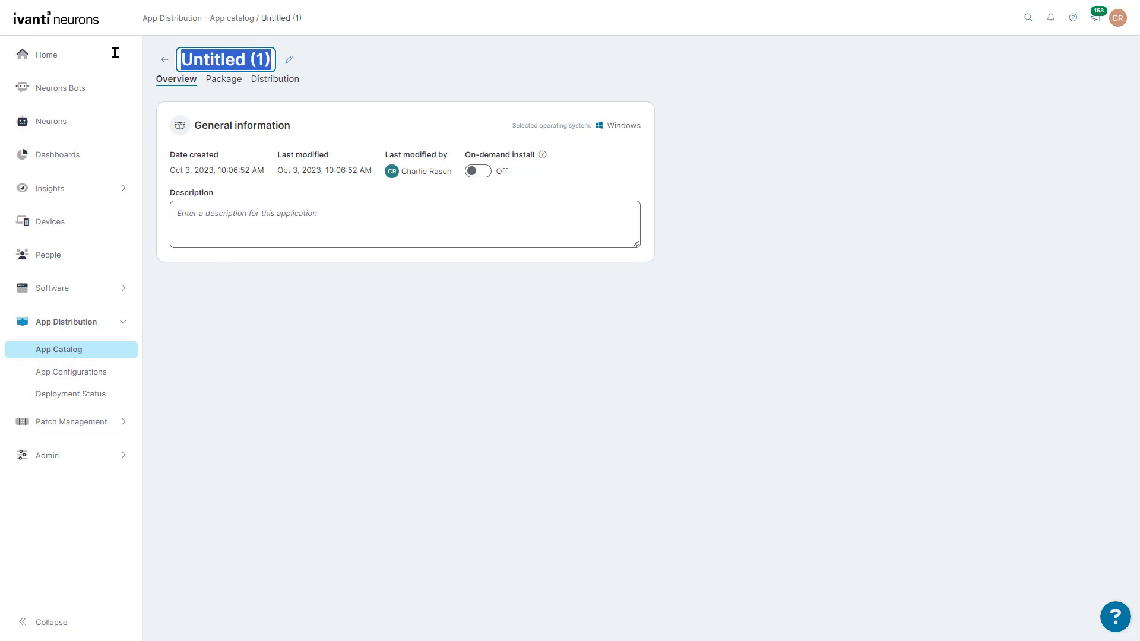
text(Notepad++ v8.5.7 64bit)
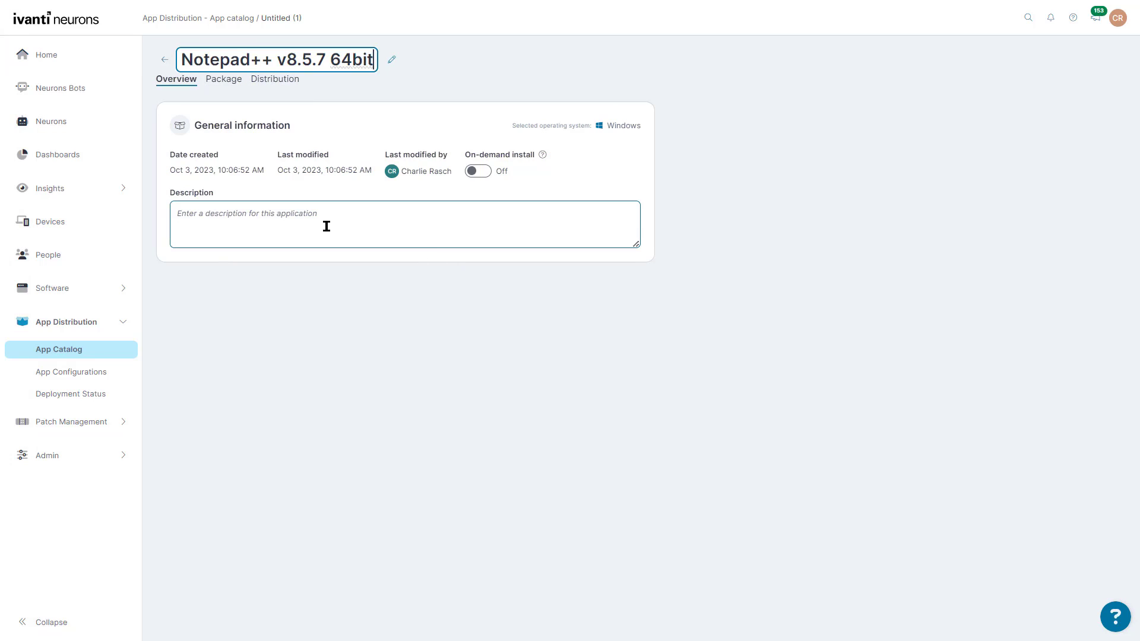
click(326, 225)
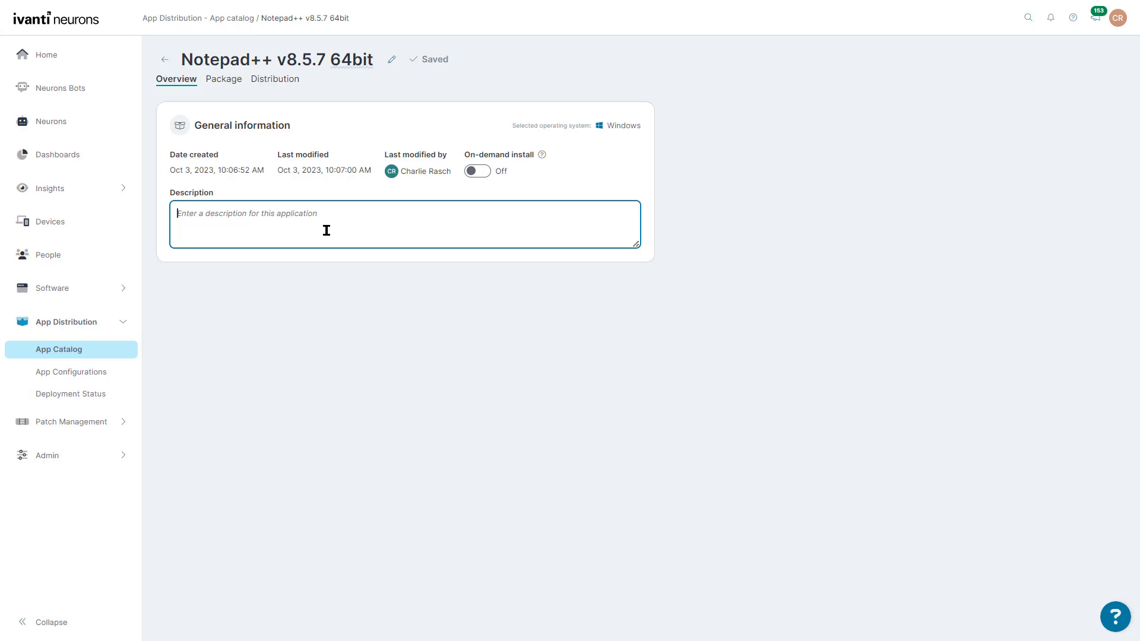
text(Notepad++ v8.5.7 64bit)
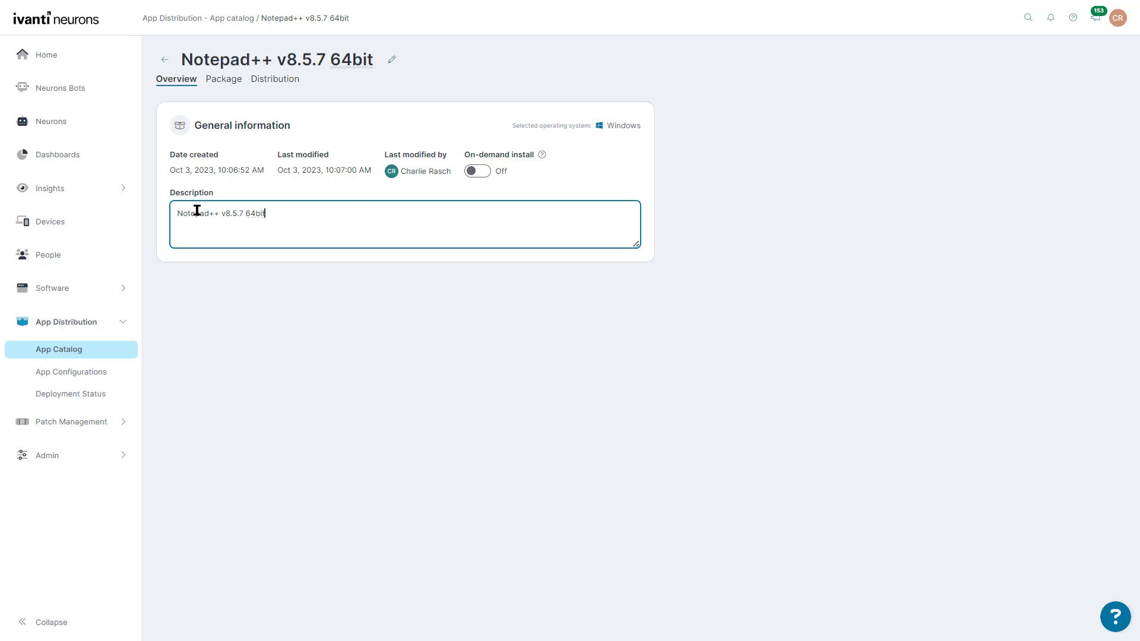
click(228, 86)
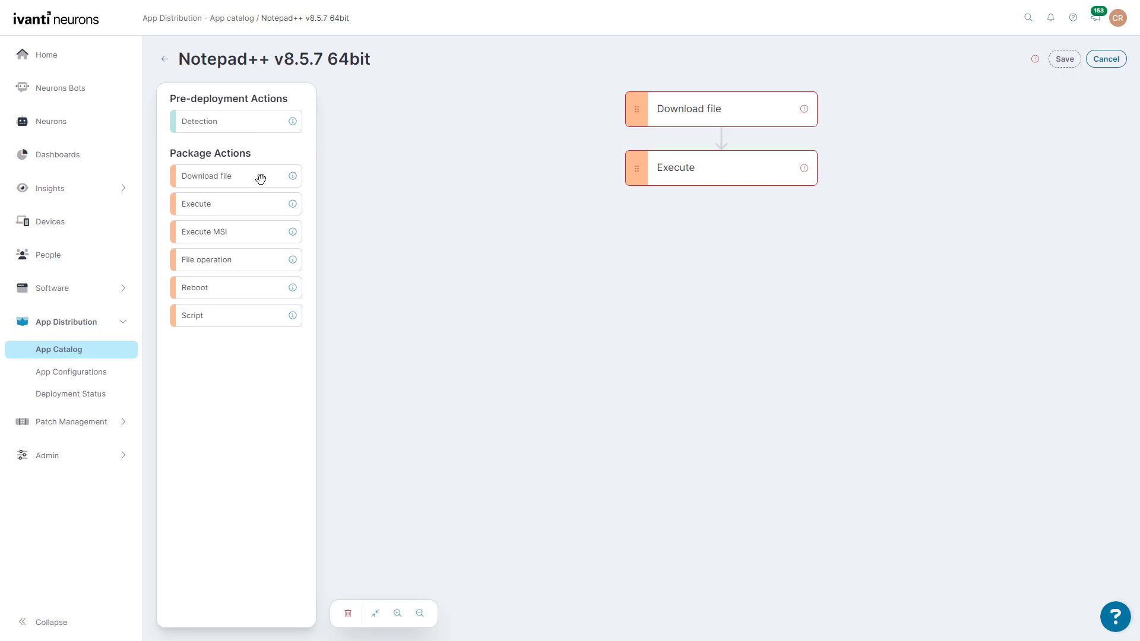
click(665, 118)
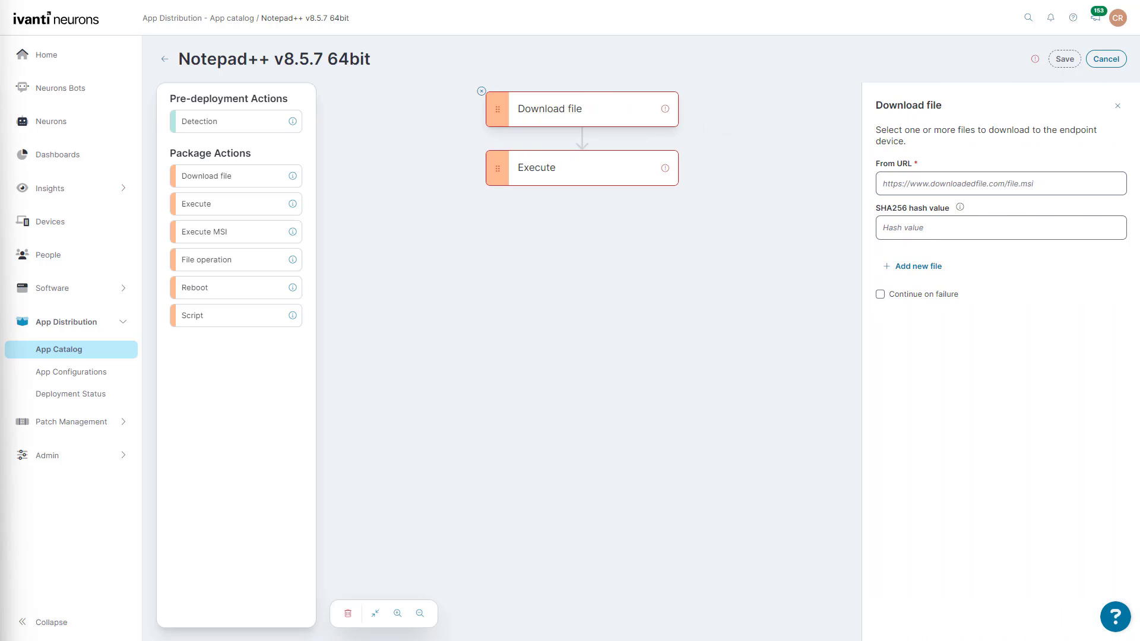
click(926, 184)
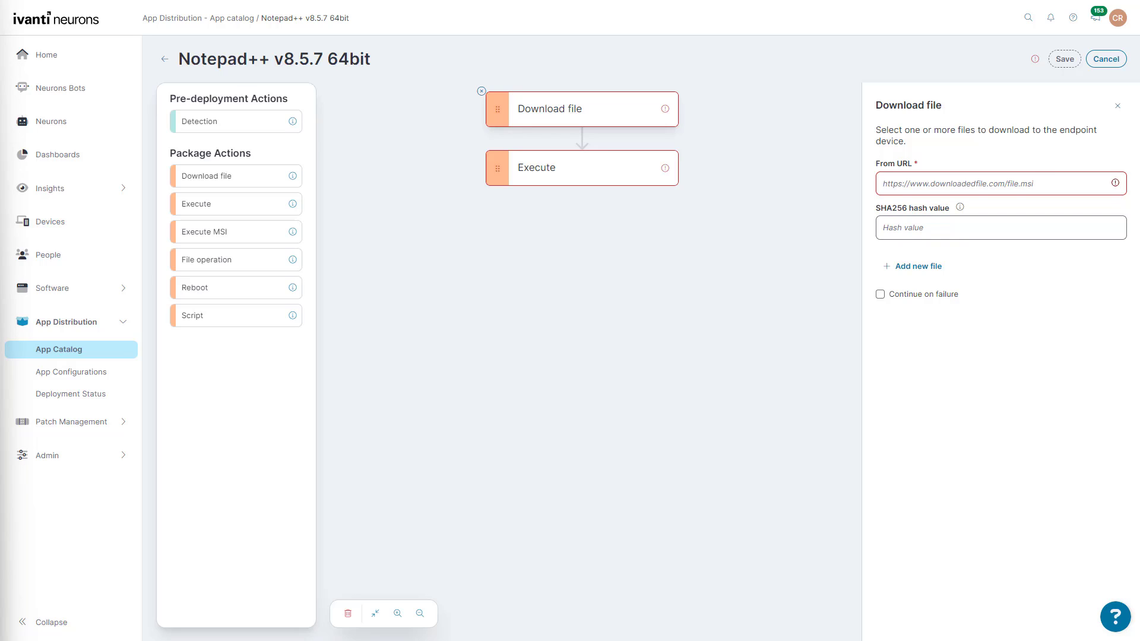
click(925, 178)
text(https://github.com/notepad-plus-plus/notepad-plus-plus/releases/download/v8.5.7/npp.8.5.7.Installer.x64.exe)
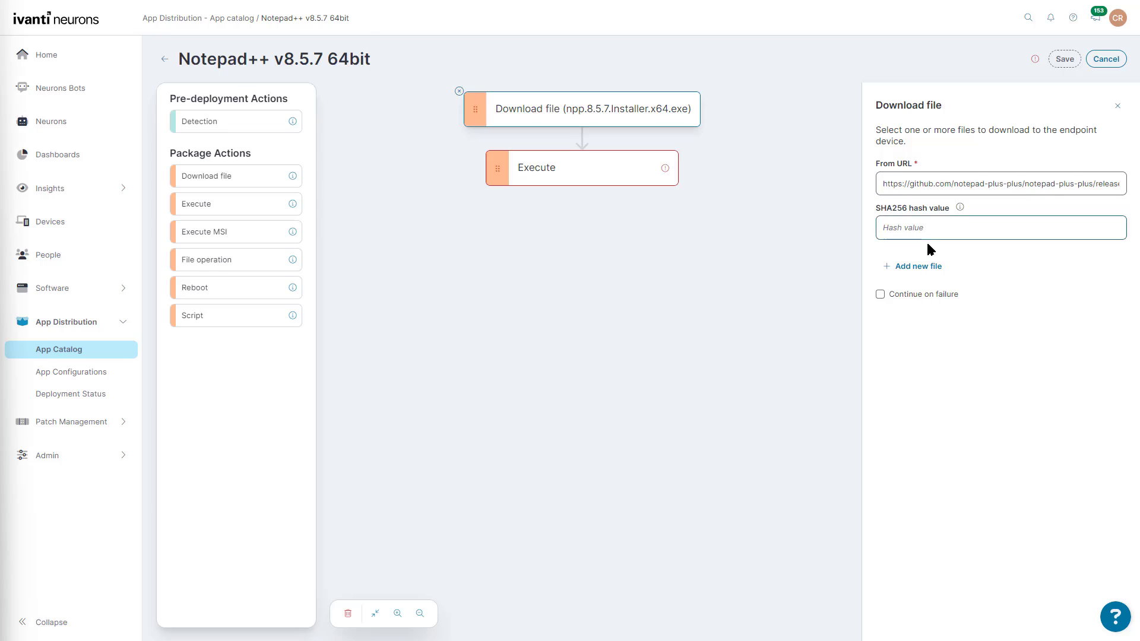
click(949, 230)
key(ctrl+v)
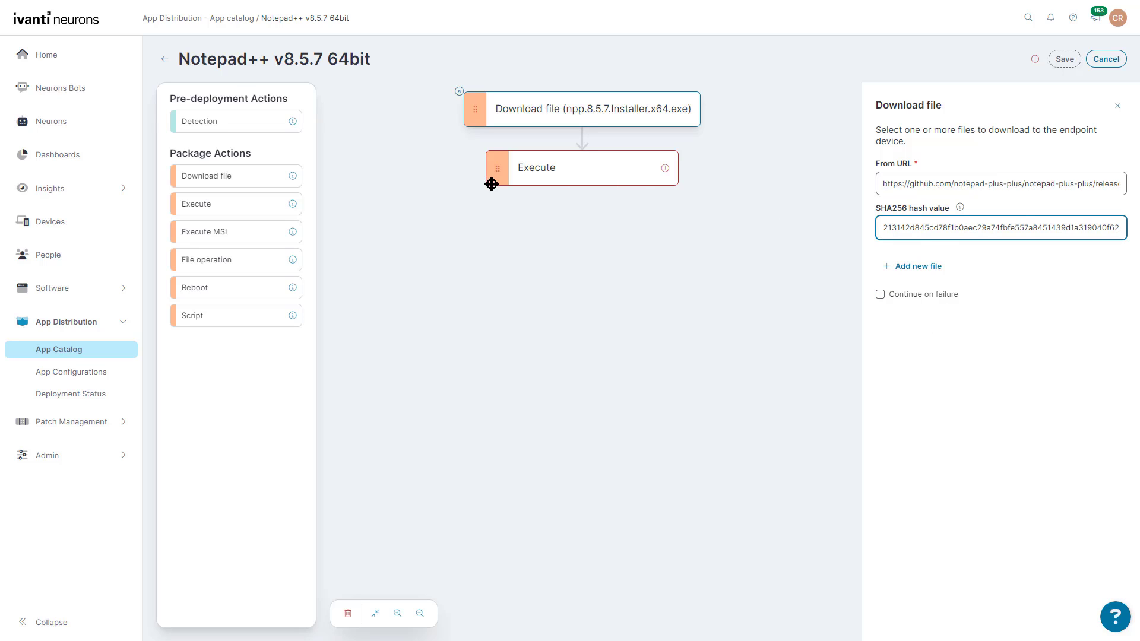
Configure the Execute action to run npp.8.5.7.Installer.x64.exe with the command line argument /S
click(555, 180)
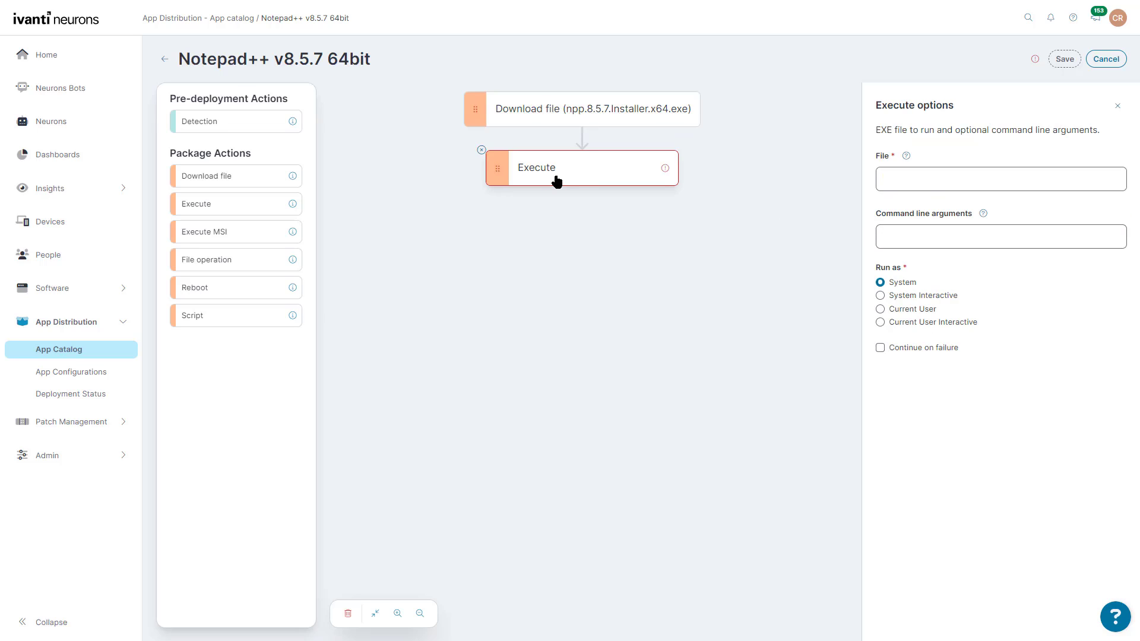
click(934, 180)
click(940, 219)
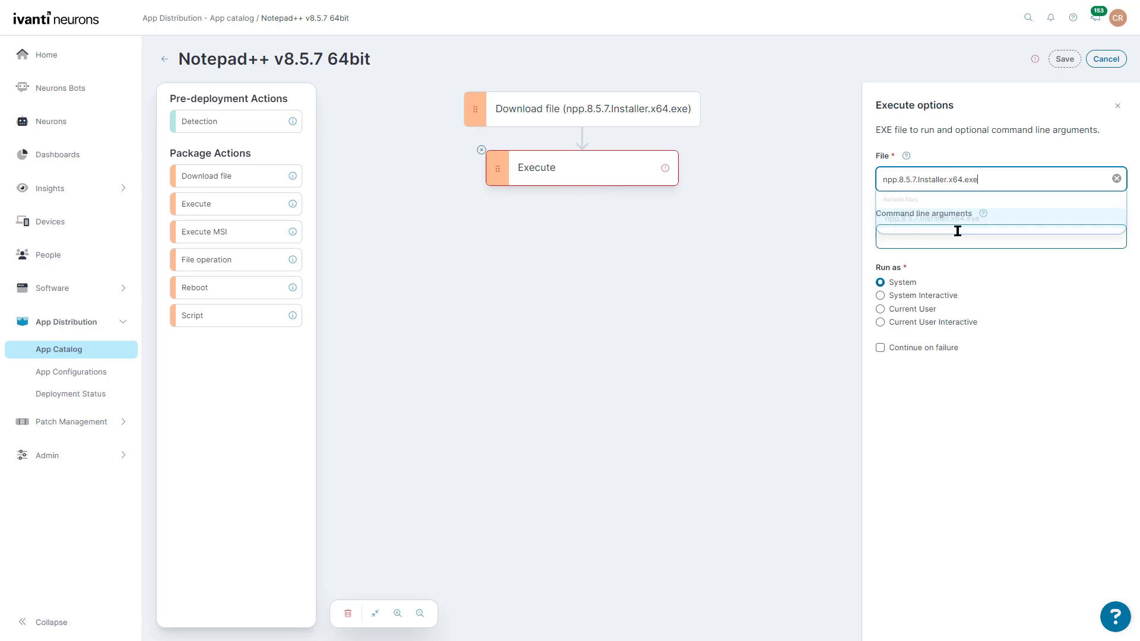
click(964, 231)
text(/s)
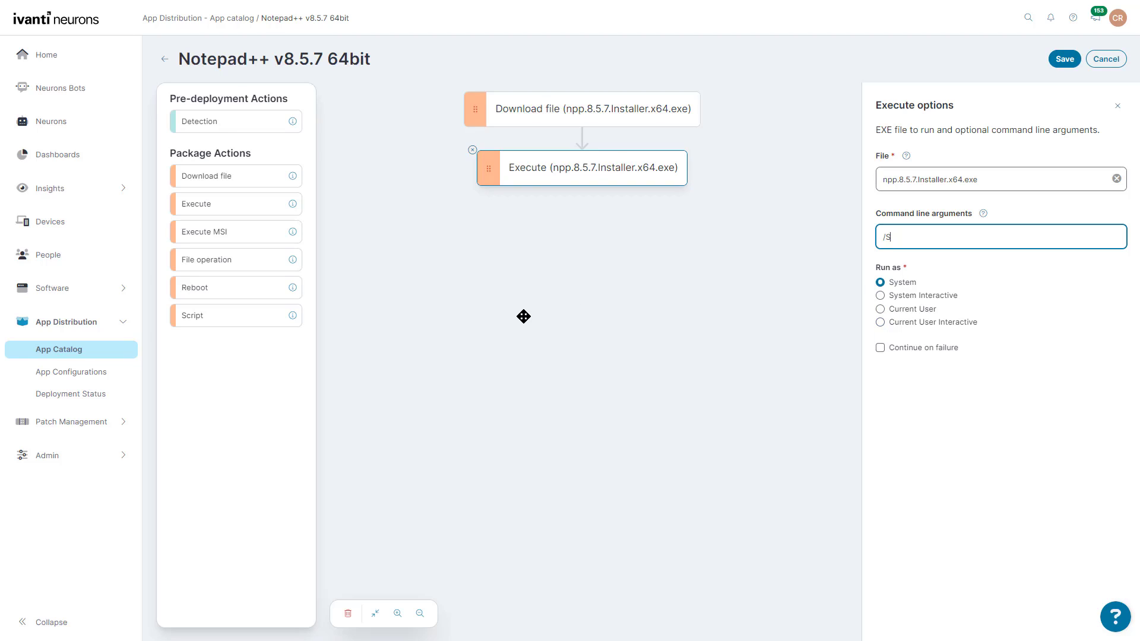
Insert a file operation before Execute that creates the folder C:\installs, and allow it to continue on failure
drag(256, 265, 579, 181)
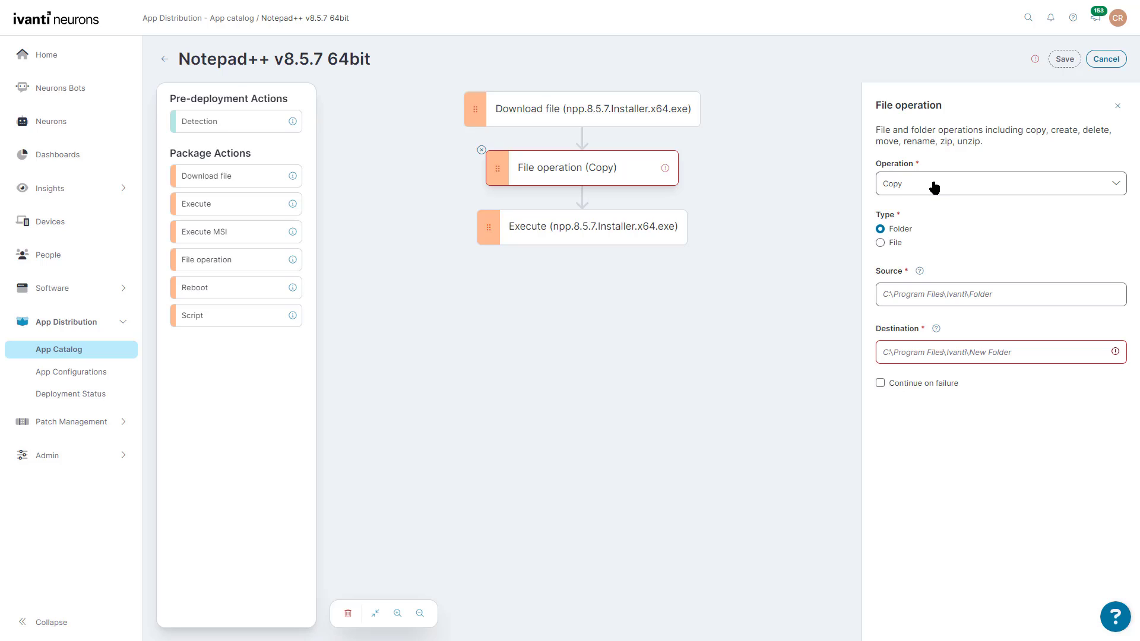
click(964, 187)
click(940, 235)
click(912, 243)
text(C:\installs)
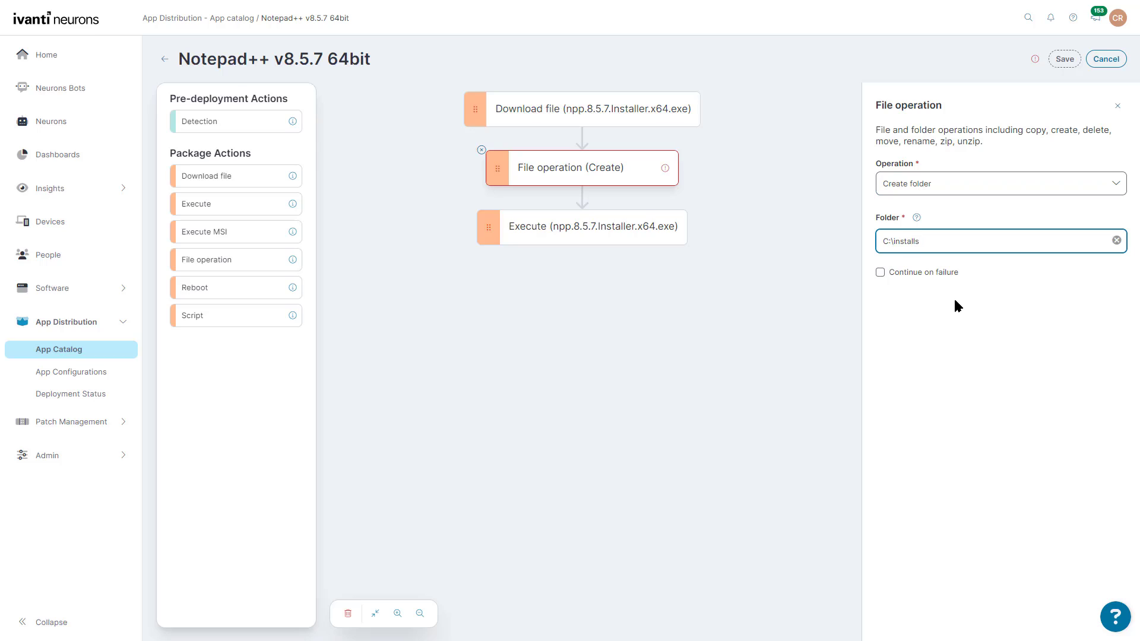
click(897, 276)
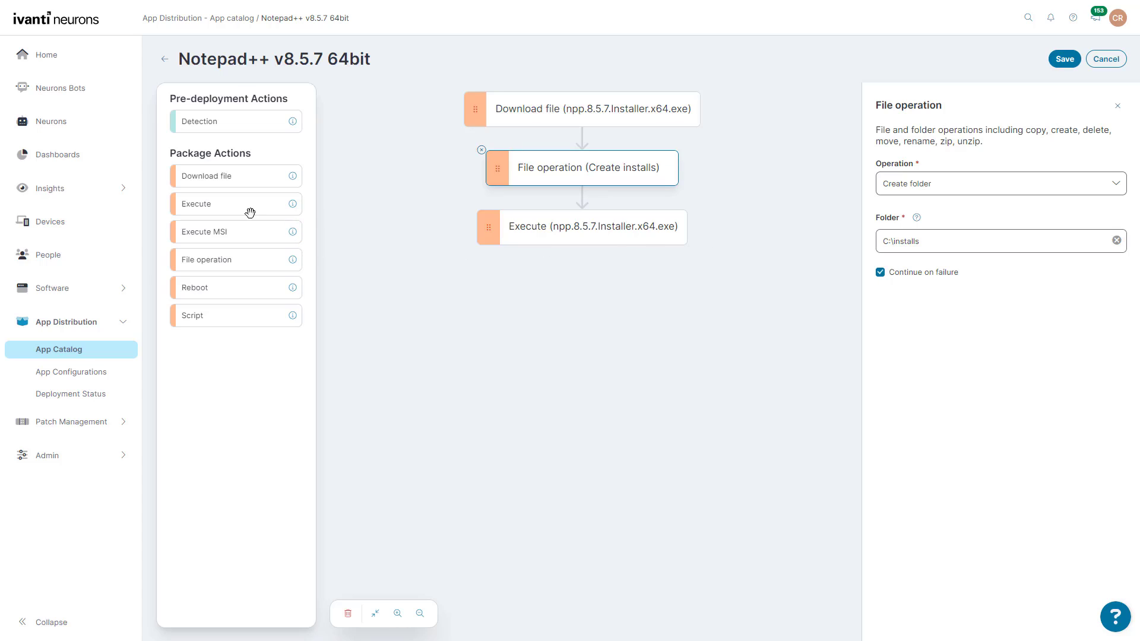
Insert a file operation before Execute that copies the file npp.8.5.7.Installer.x64.exe to C:\Installs, and change its operation to Move
drag(247, 260, 543, 234)
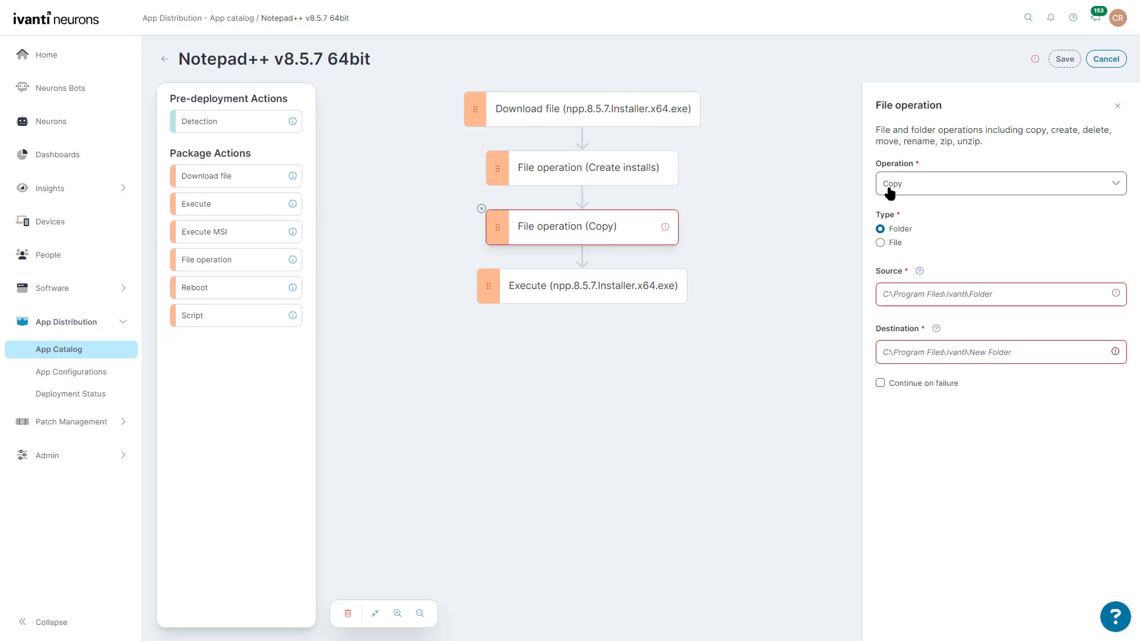
click(889, 193)
click(928, 219)
click(894, 246)
click(963, 294)
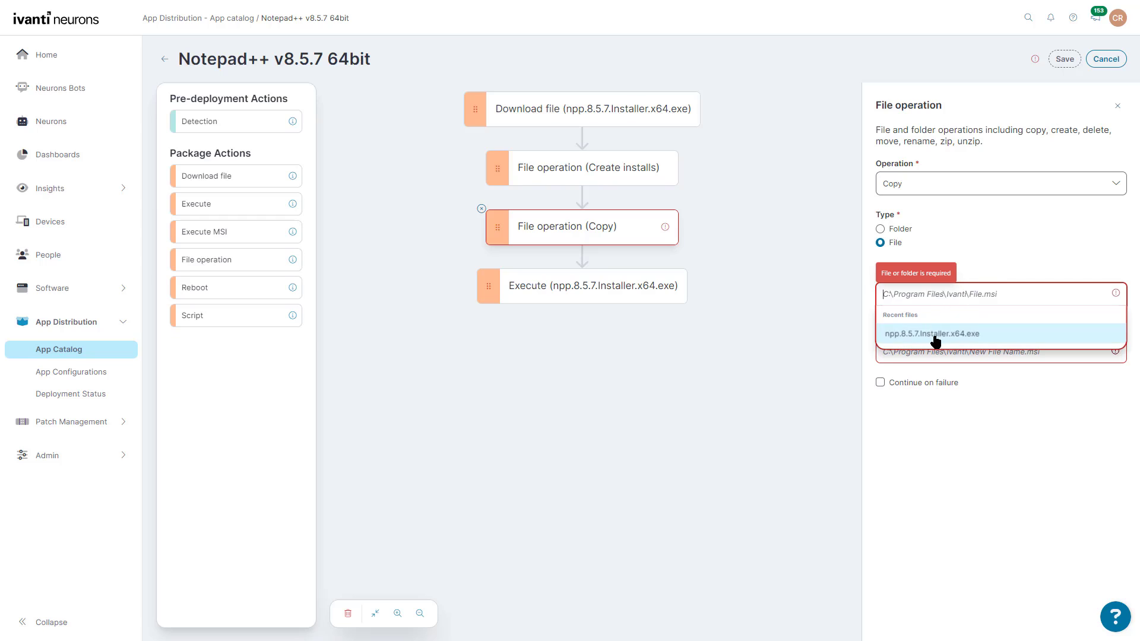
click(935, 335)
click(957, 351)
text(C)
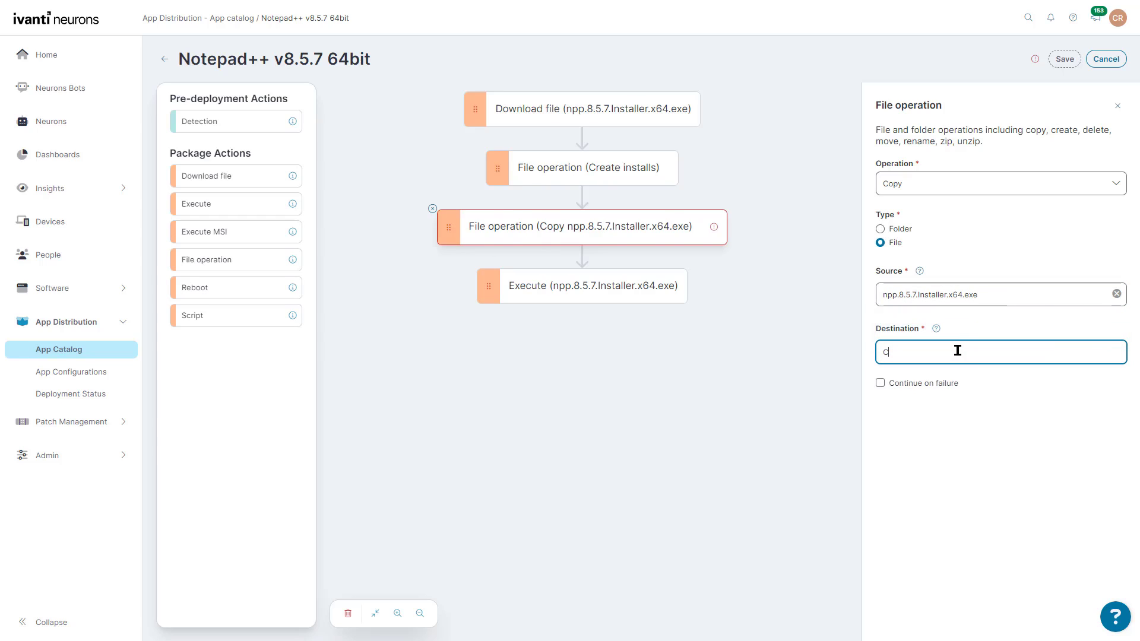
text(:\Install)
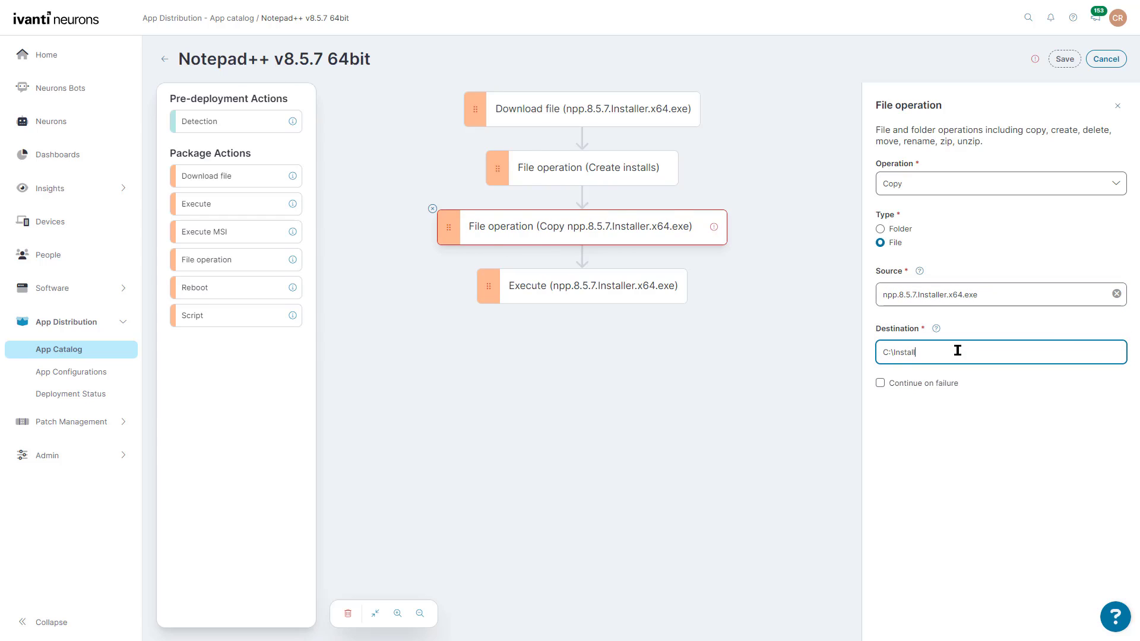
text(s)
click(946, 188)
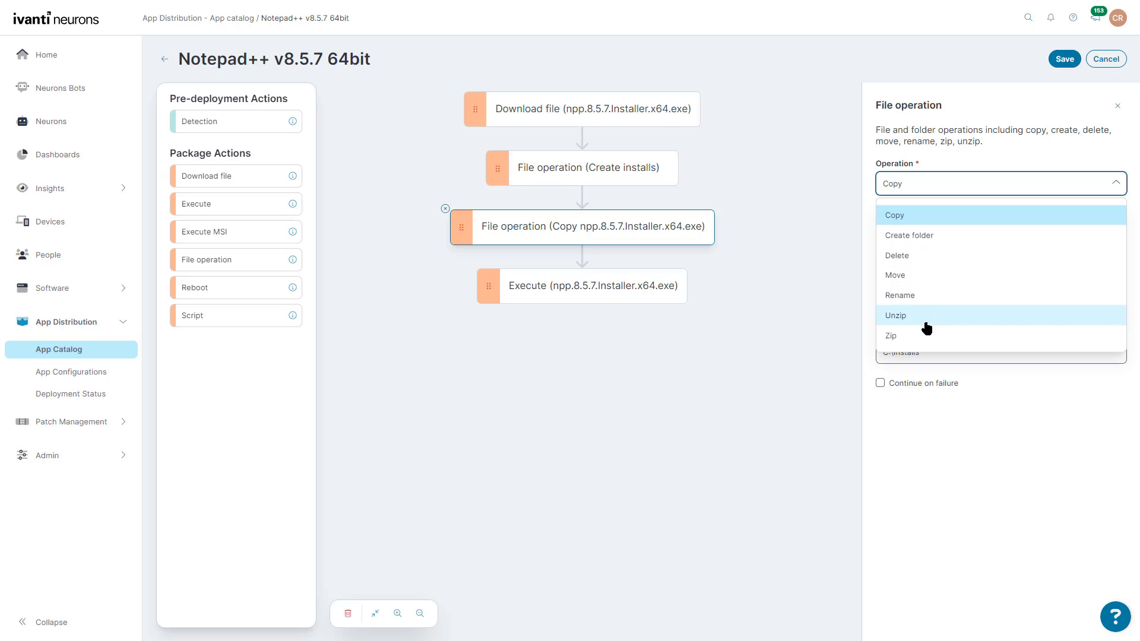
click(933, 276)
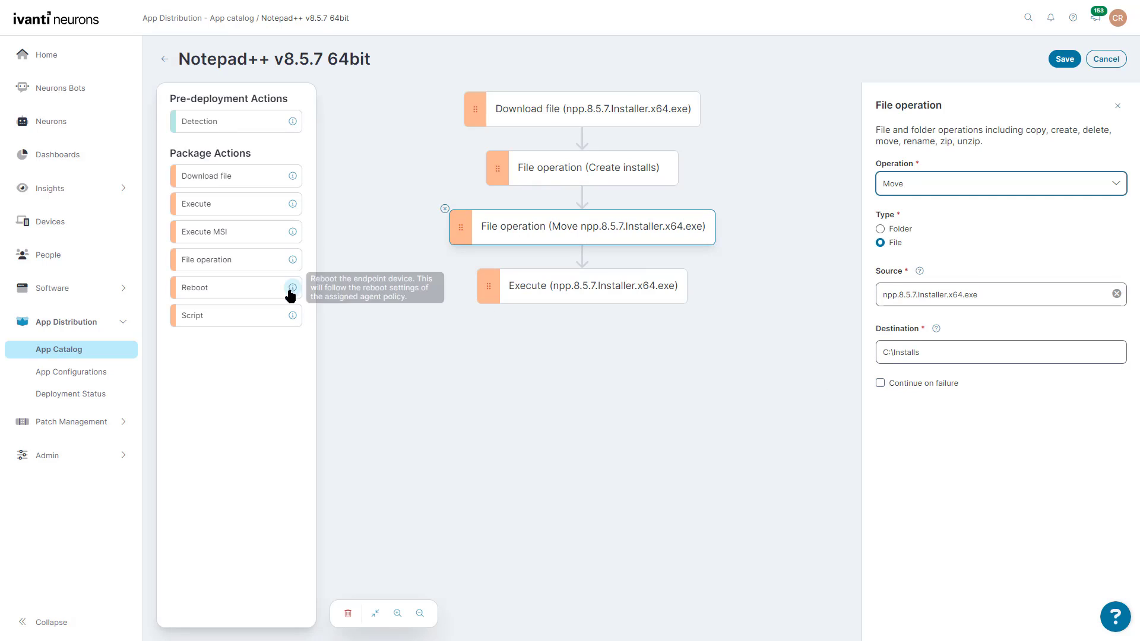
Add a Reboot action after the Execute action and remove it again
click(512, 301)
drag(243, 290, 558, 348)
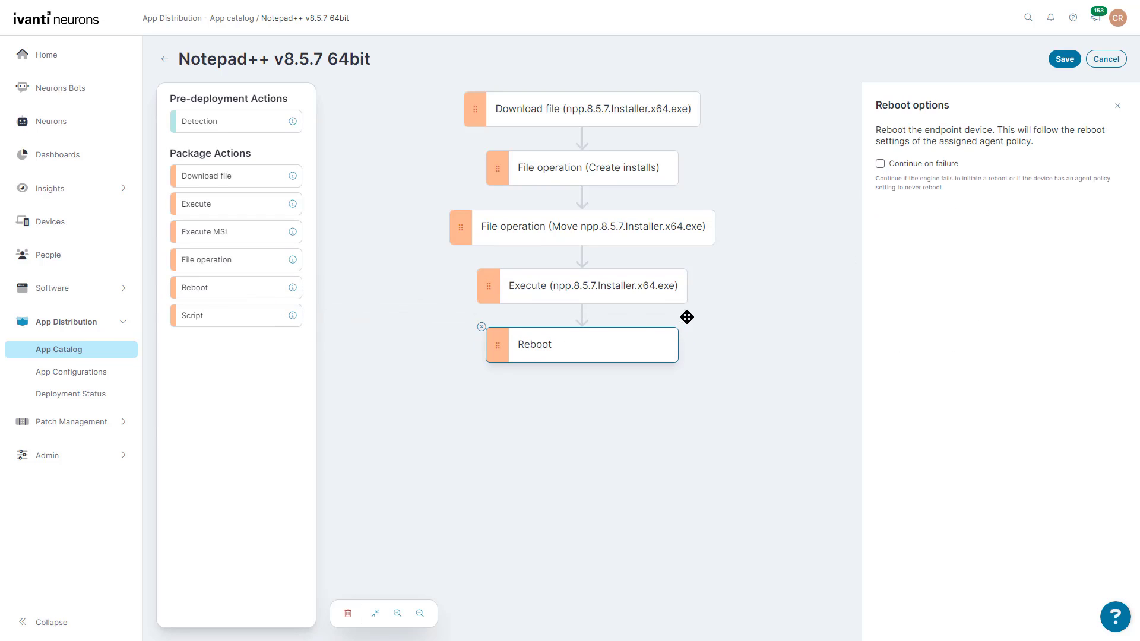
click(480, 328)
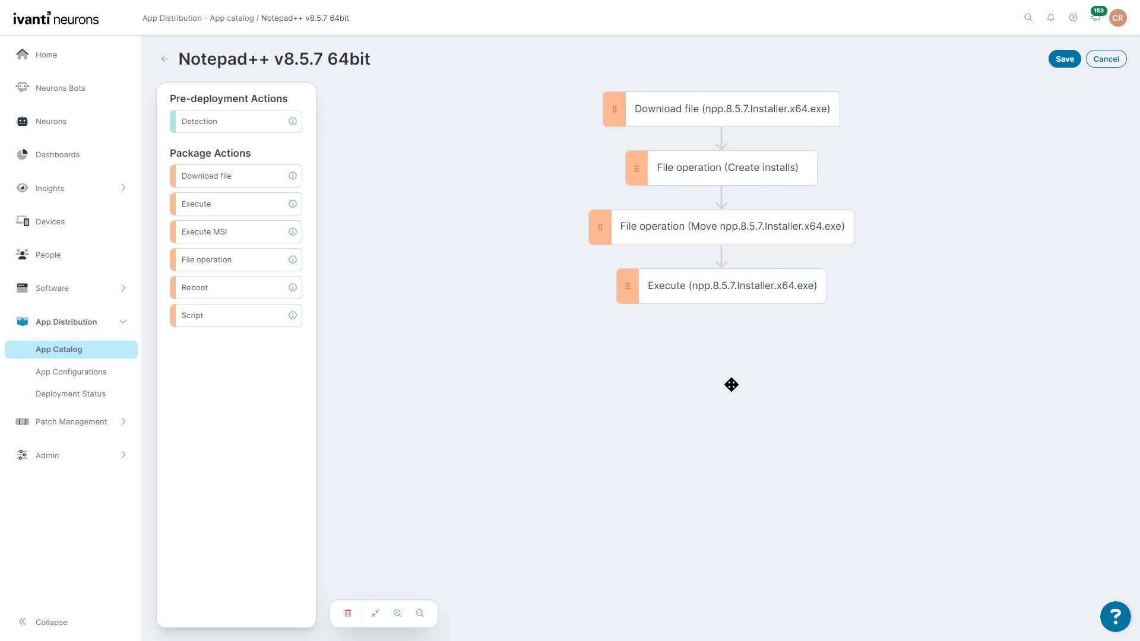
Save the package as version 1 with the comment "Initial Version"
click(1053, 63)
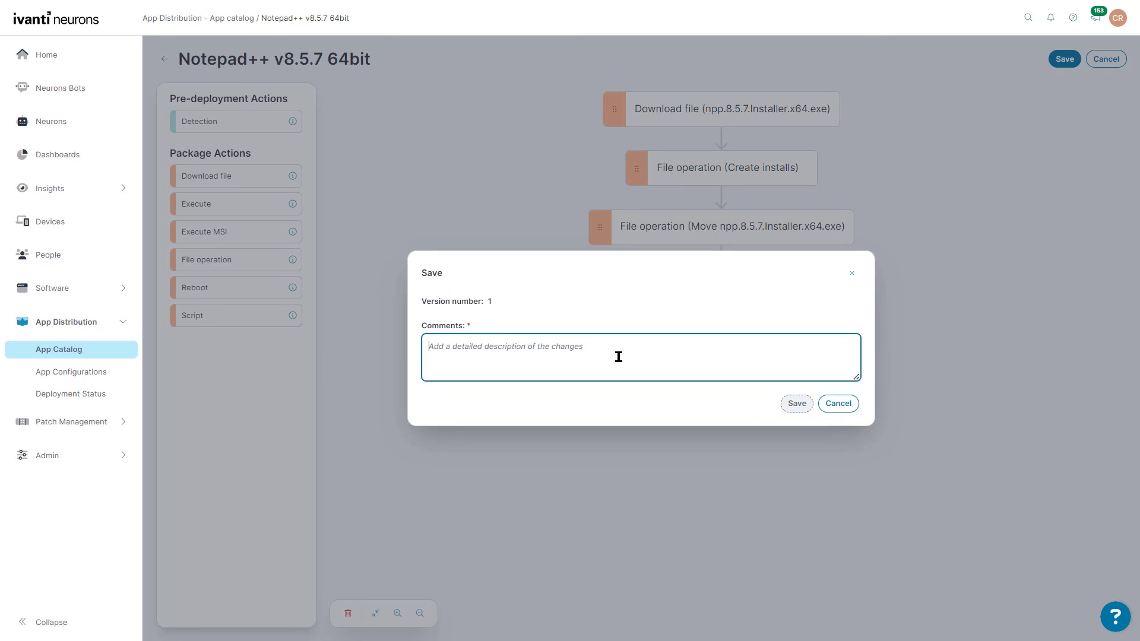
text(Ini)
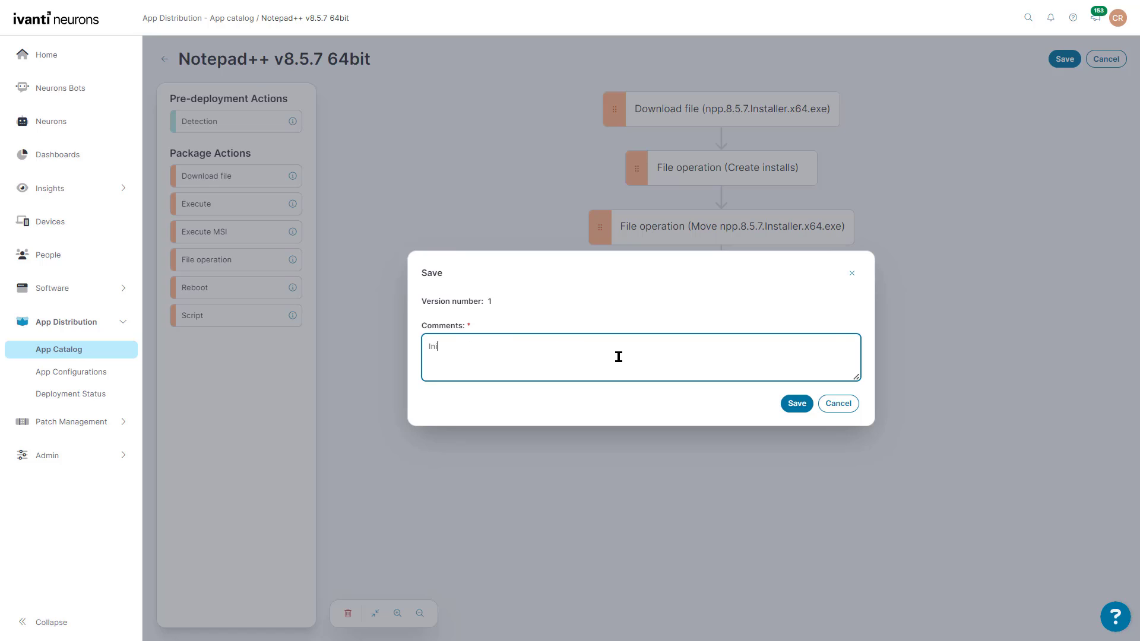
text(tial Version)
click(800, 412)
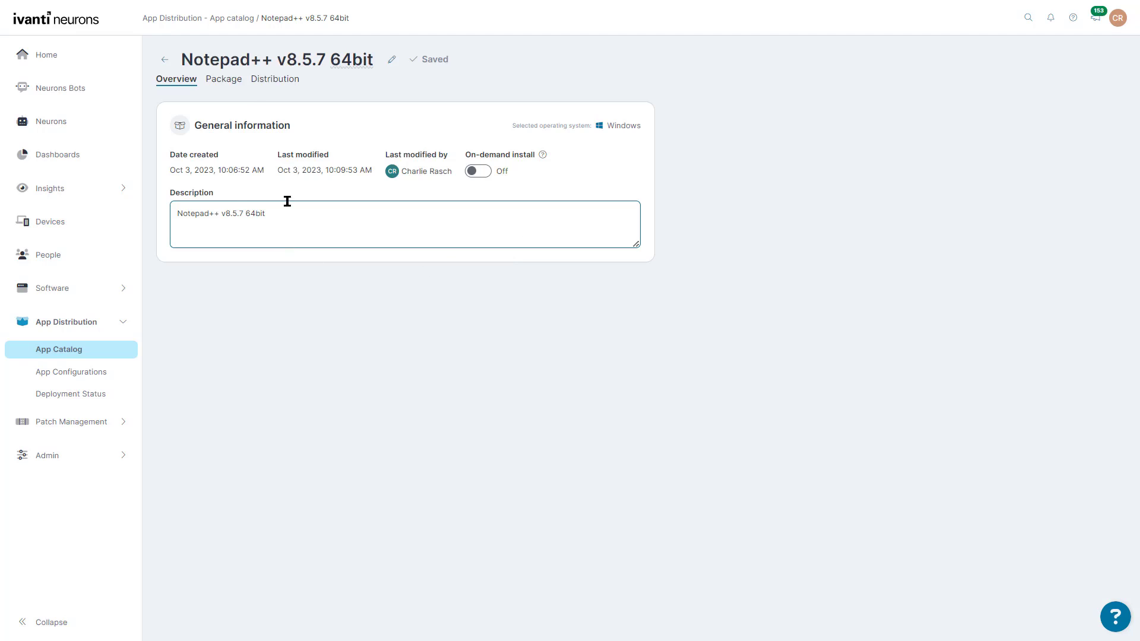
Reopen the application's saved package version for editing and add a Reboot action after Execute
click(288, 85)
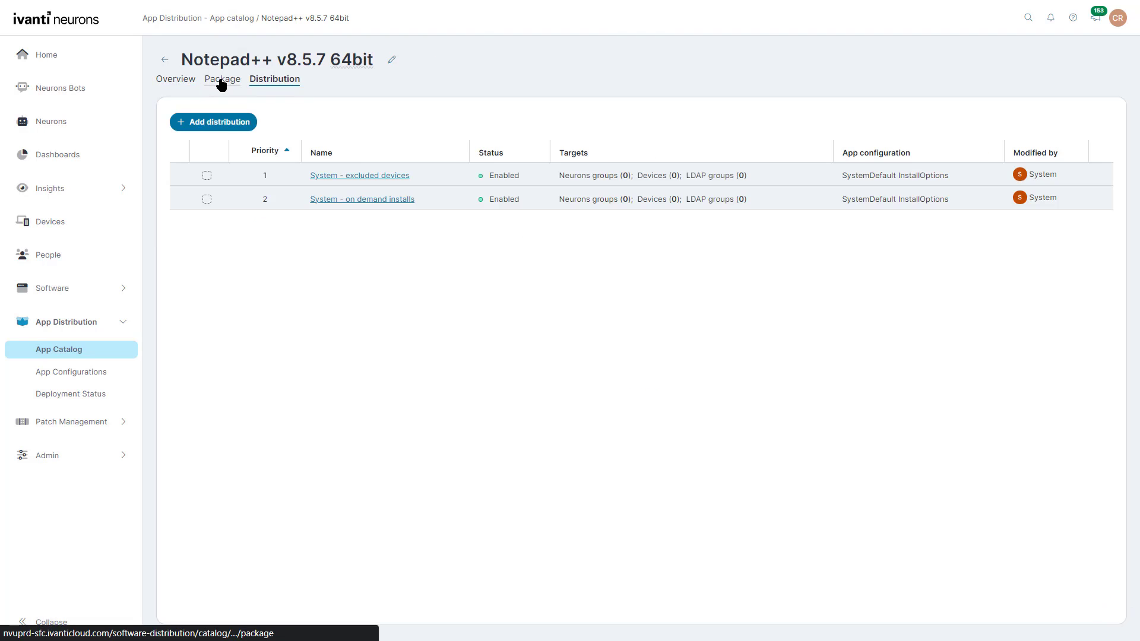
click(222, 81)
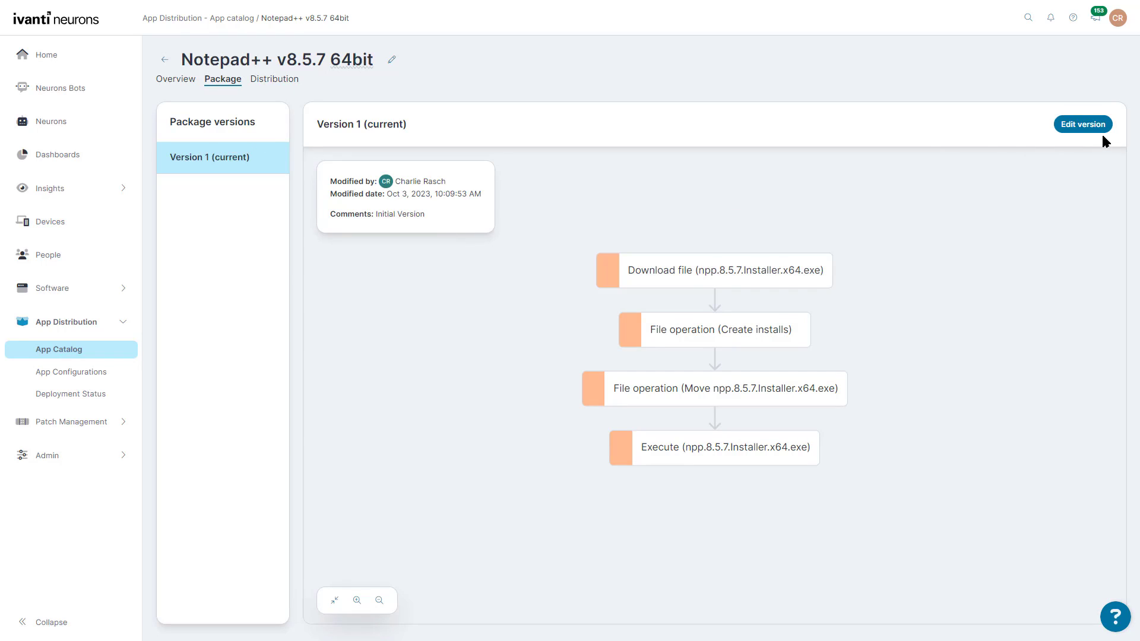
click(1076, 128)
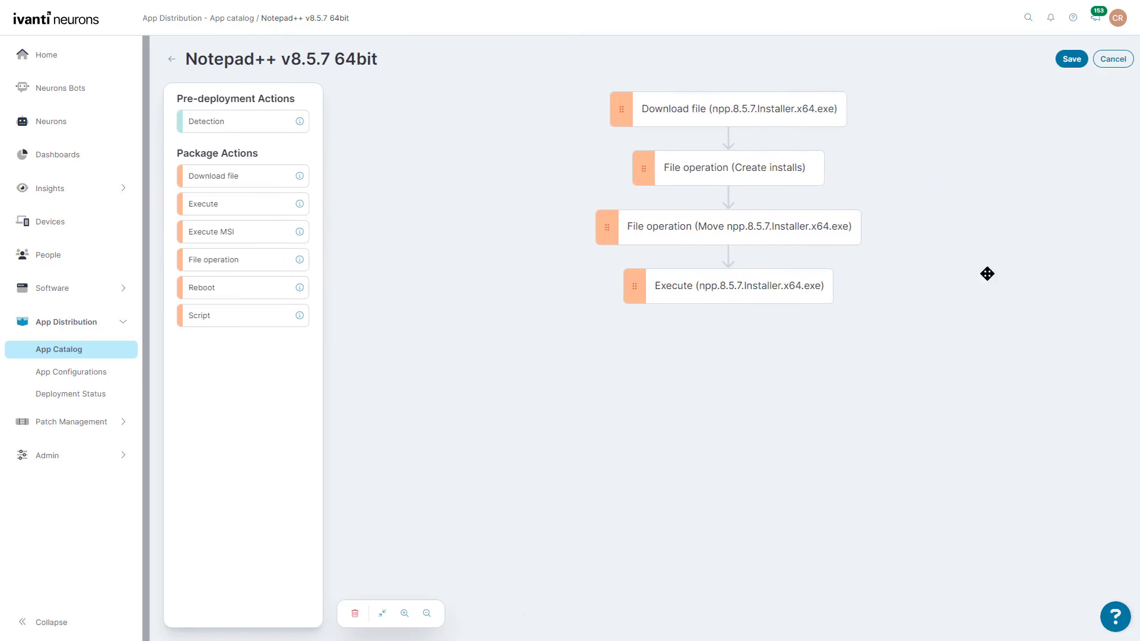
drag(285, 288, 745, 354)
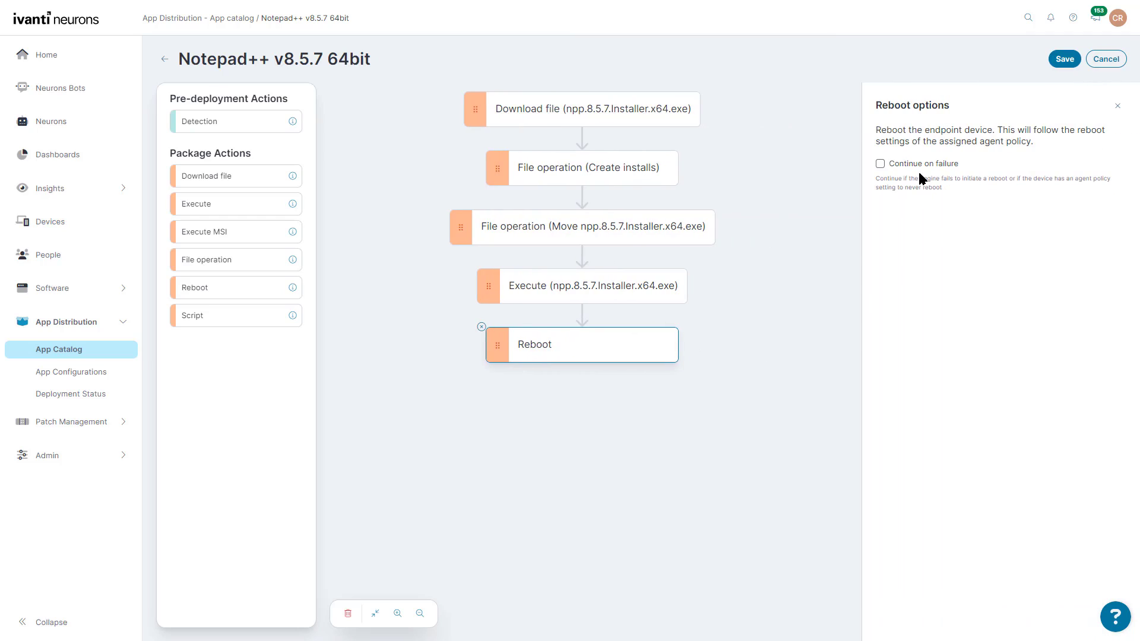
Save the package as version 2 with the comment "Added Reboot" and display Version 1 in the package versions
click(1065, 59)
click(653, 350)
text(Added Reboot)
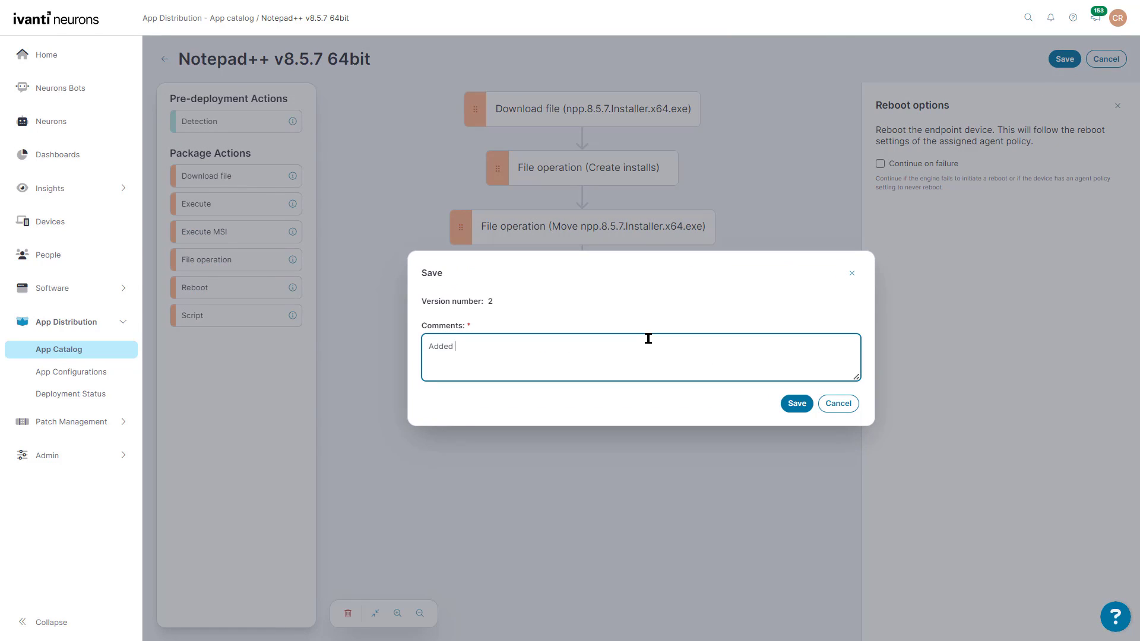
click(798, 404)
click(247, 192)
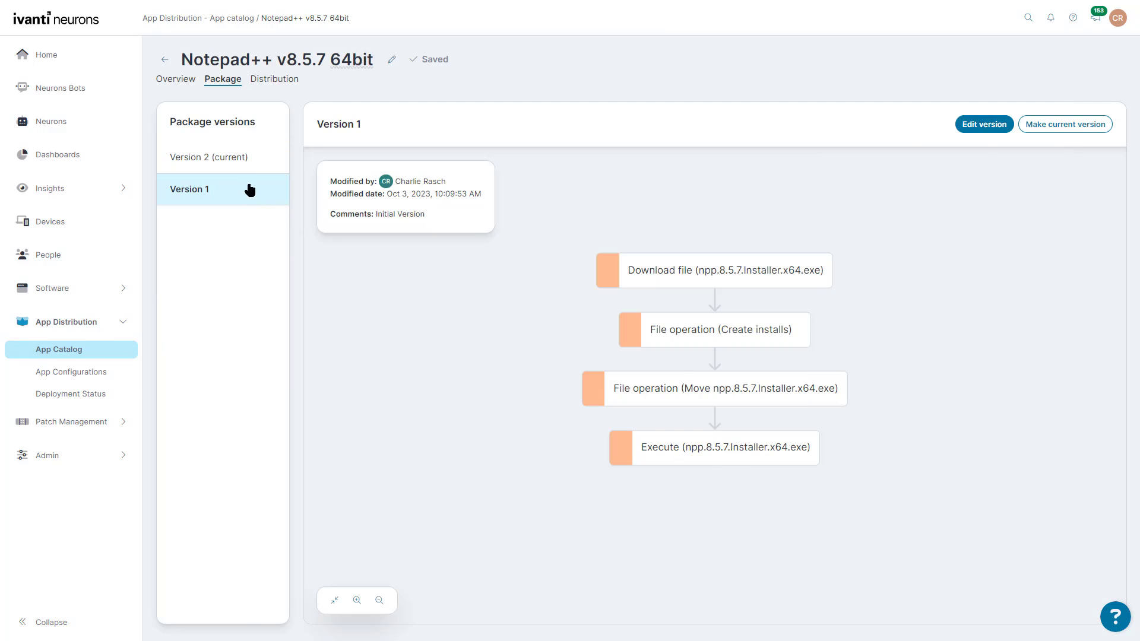
Compare the two package versions and make Version 1 current, saving it as version 3 with the comment "Don't need to reboot"
click(247, 169)
click(236, 202)
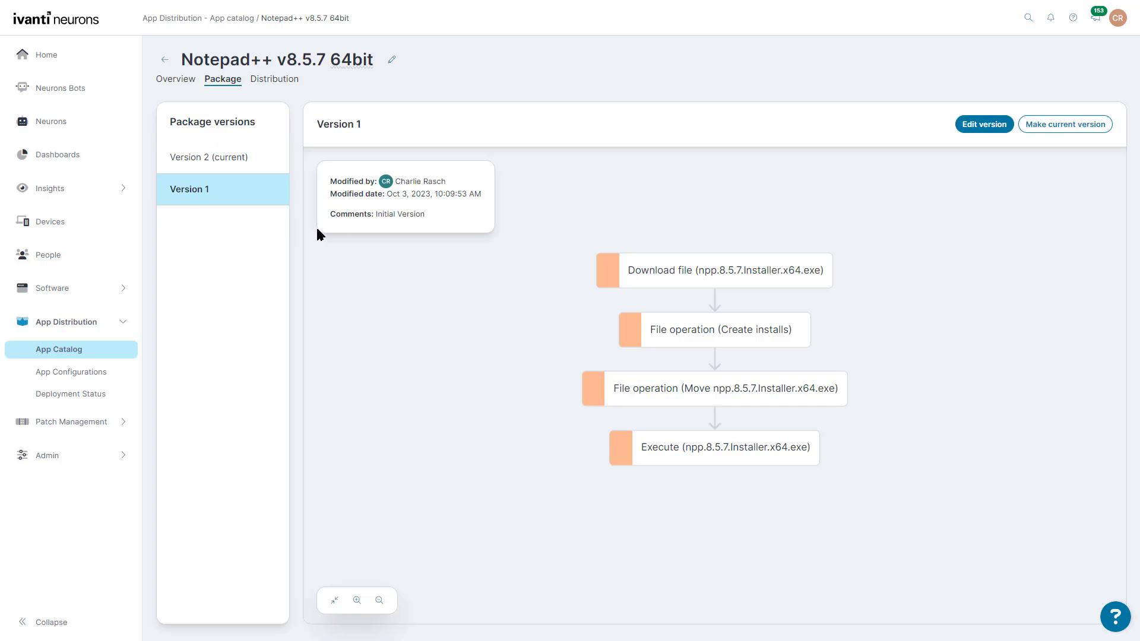
click(238, 168)
click(235, 204)
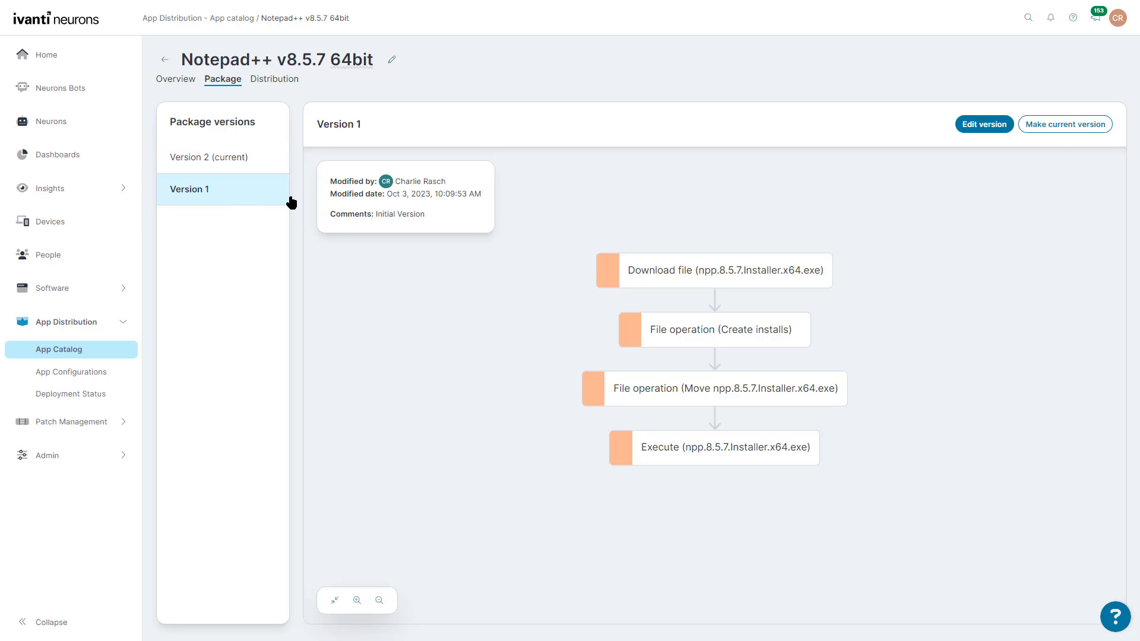
click(1076, 137)
click(604, 346)
text(Don't need to reboot)
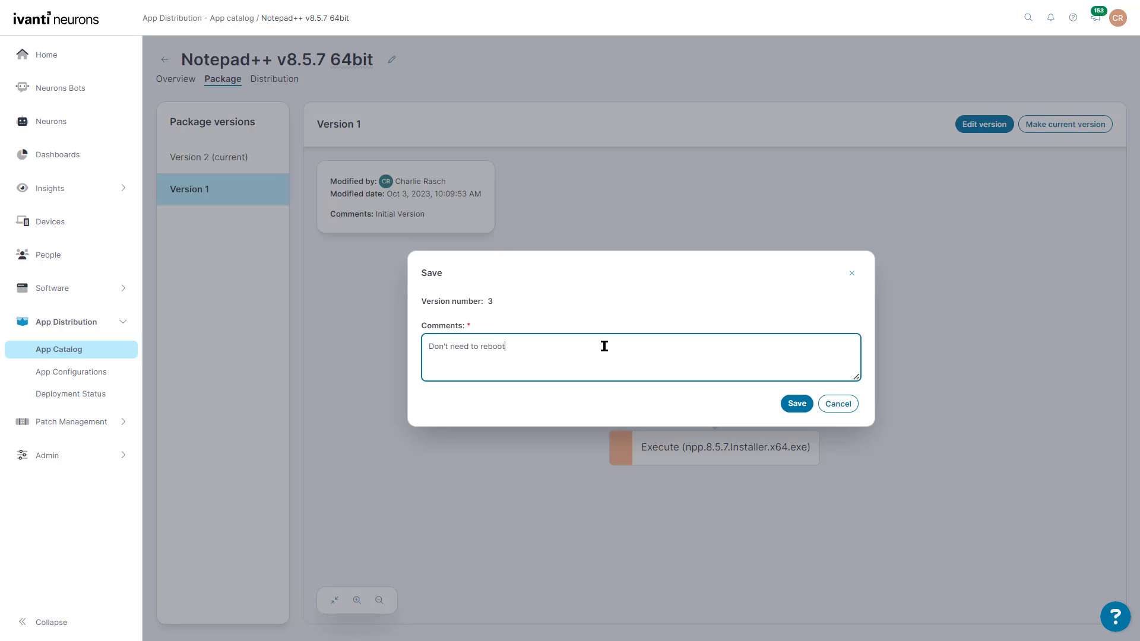
click(789, 404)
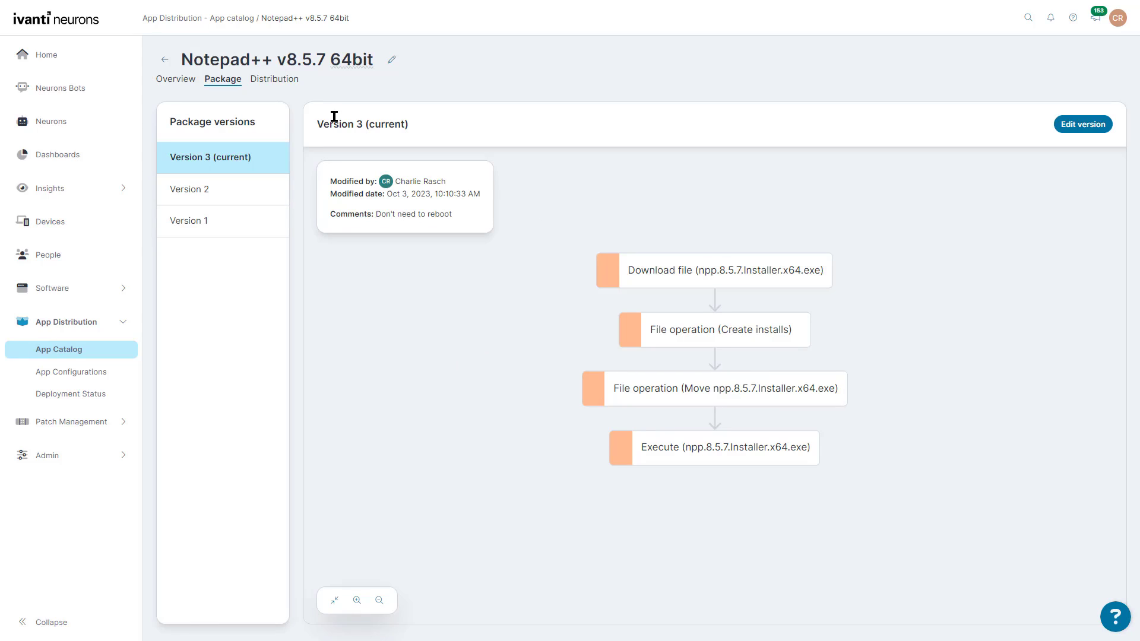
Start a new distribution for Notepad++ v8.5.7 64bit and add the Window Client PC Neurons group to its targets
click(283, 84)
click(225, 126)
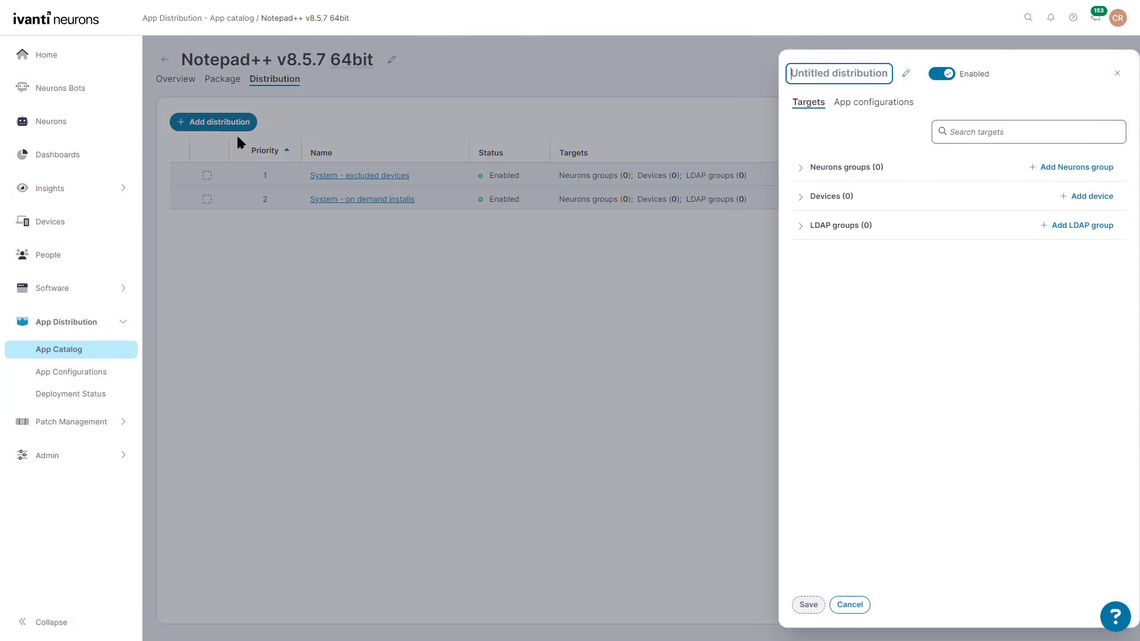
click(786, 199)
click(1077, 197)
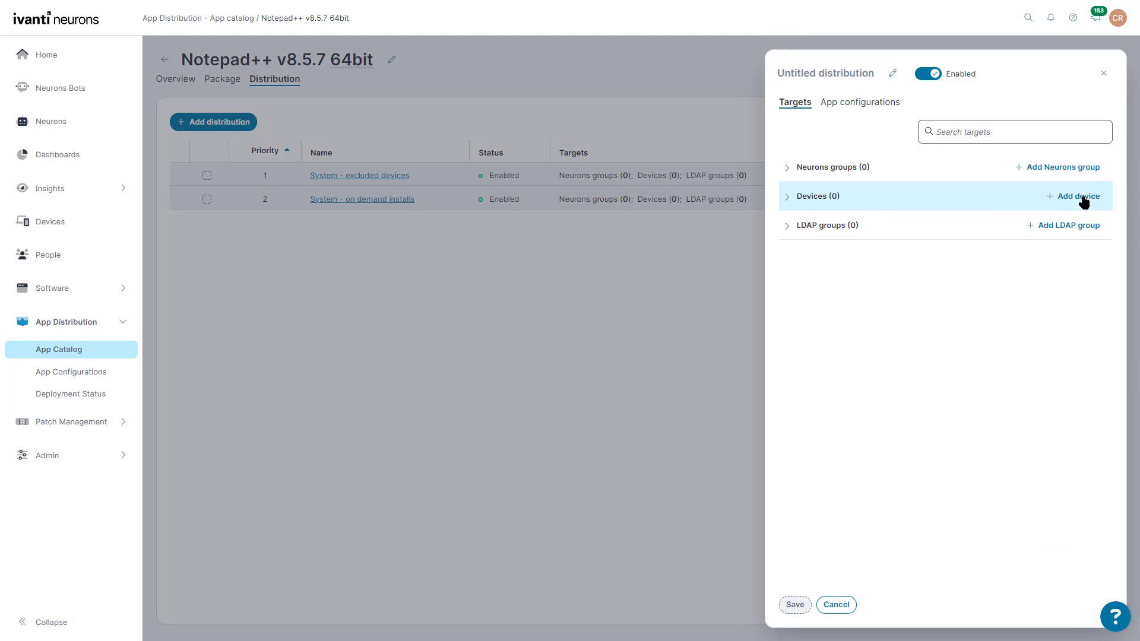
click(787, 72)
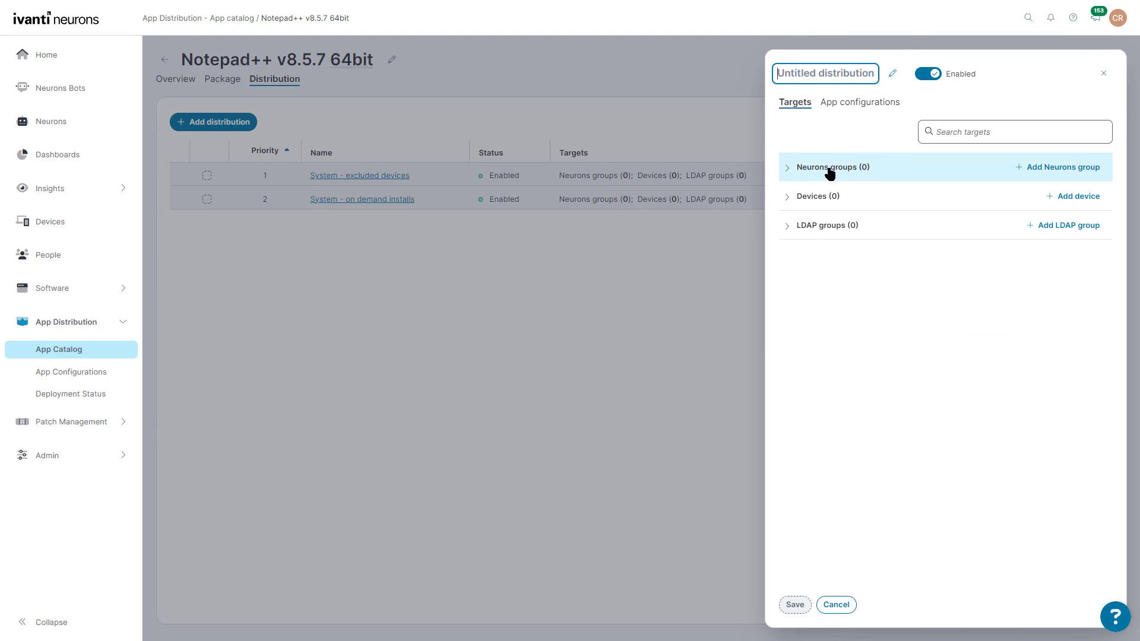
click(787, 172)
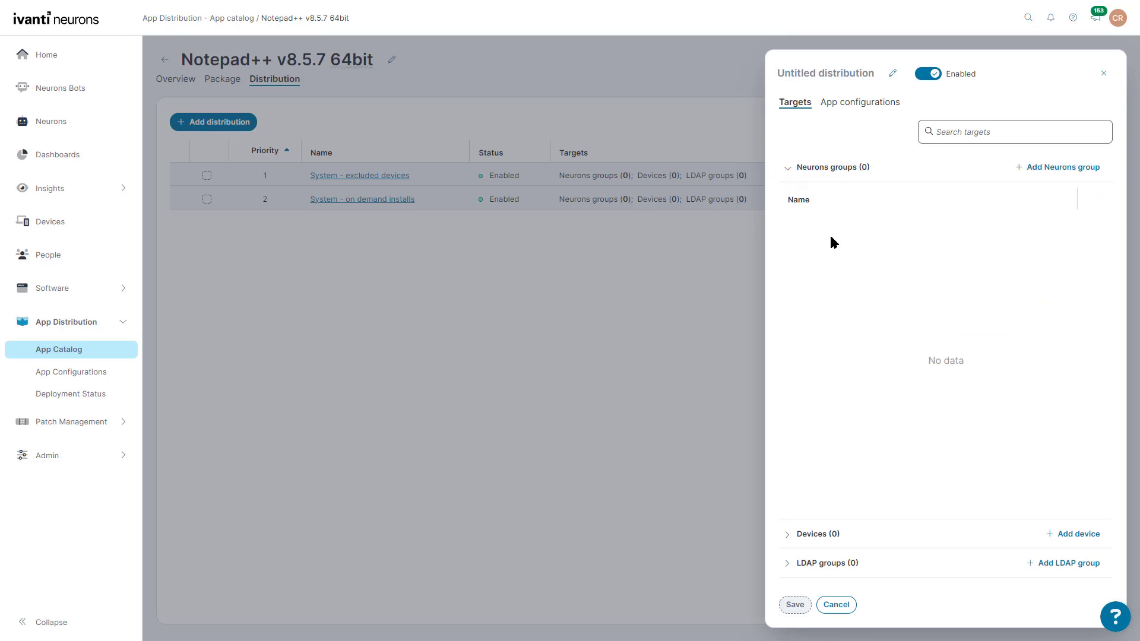
click(1086, 168)
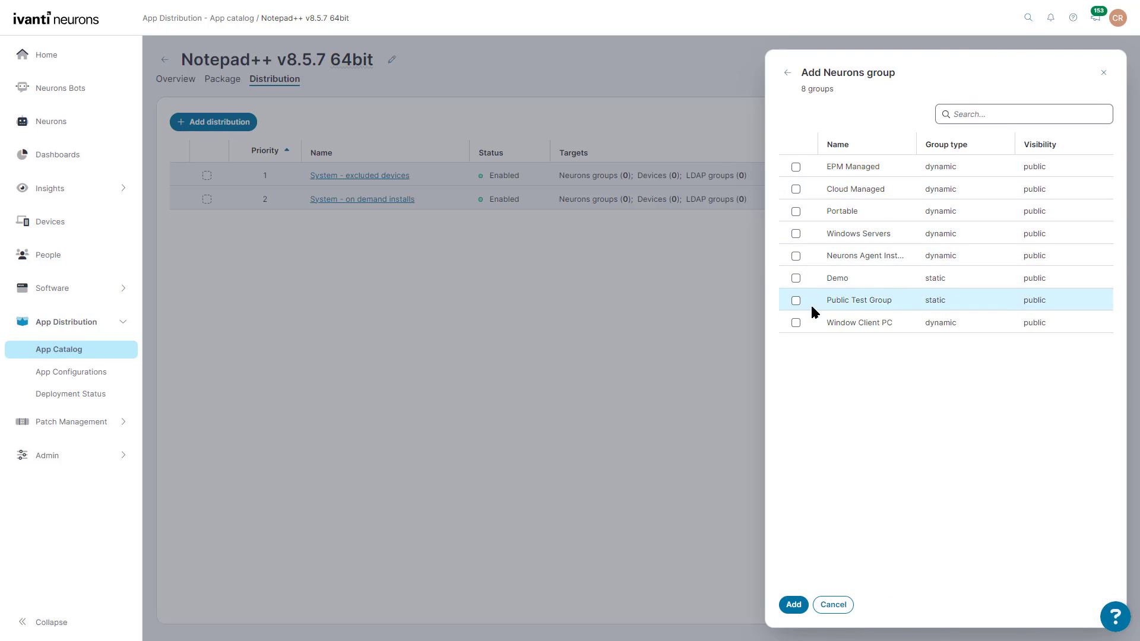
click(796, 323)
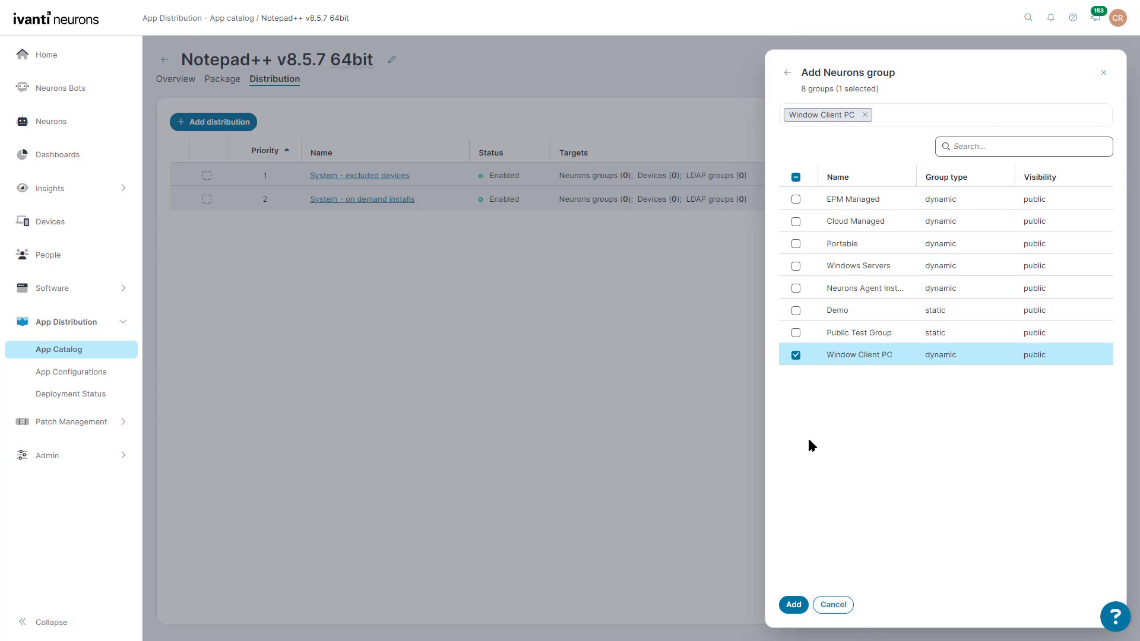
click(793, 604)
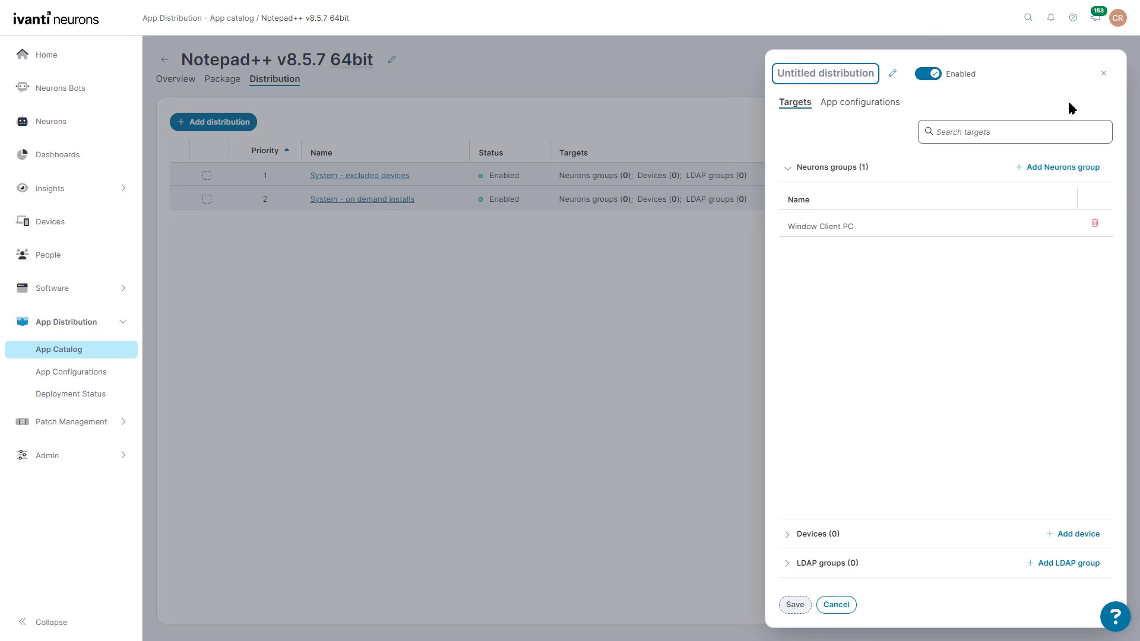
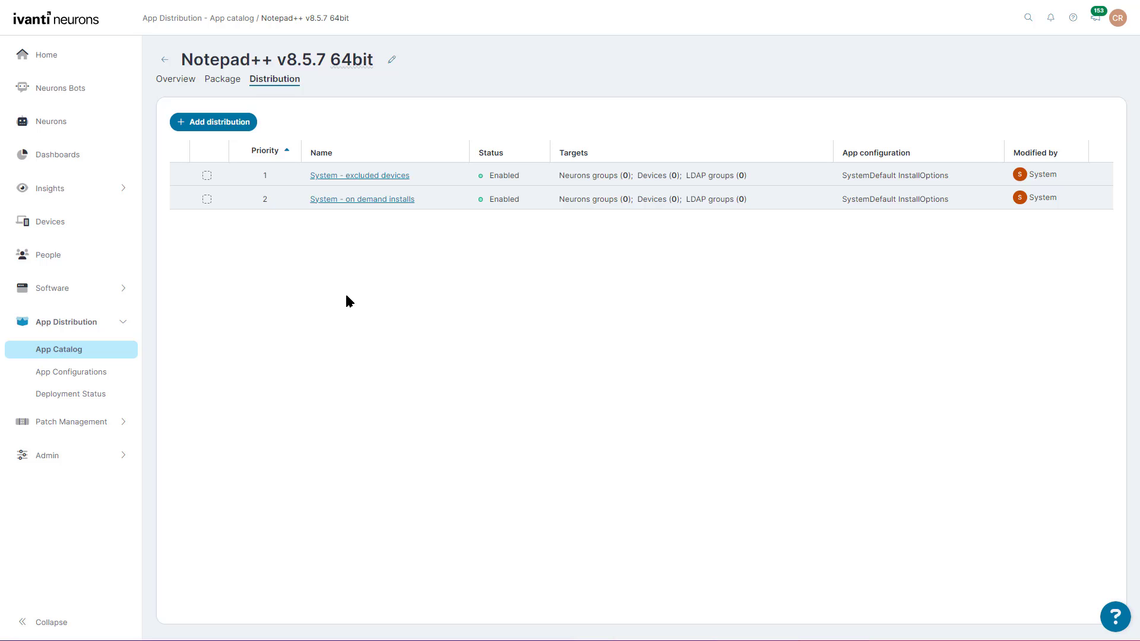
Turn on on-demand install in the Notepad++ v8.5.7 64bit application's general information
click(166, 86)
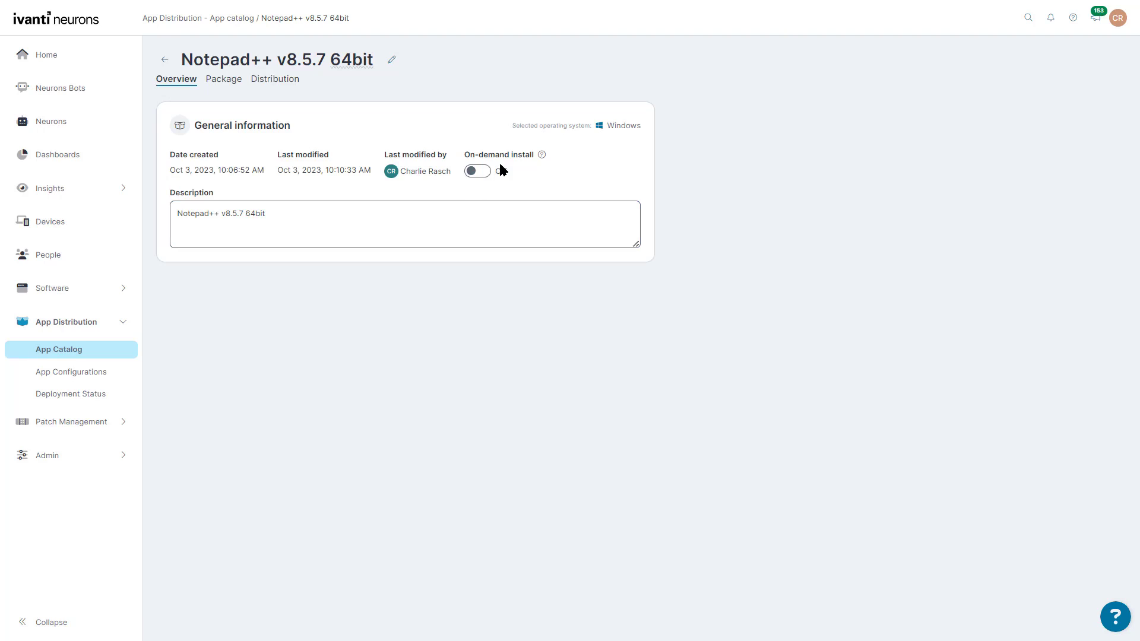
click(474, 172)
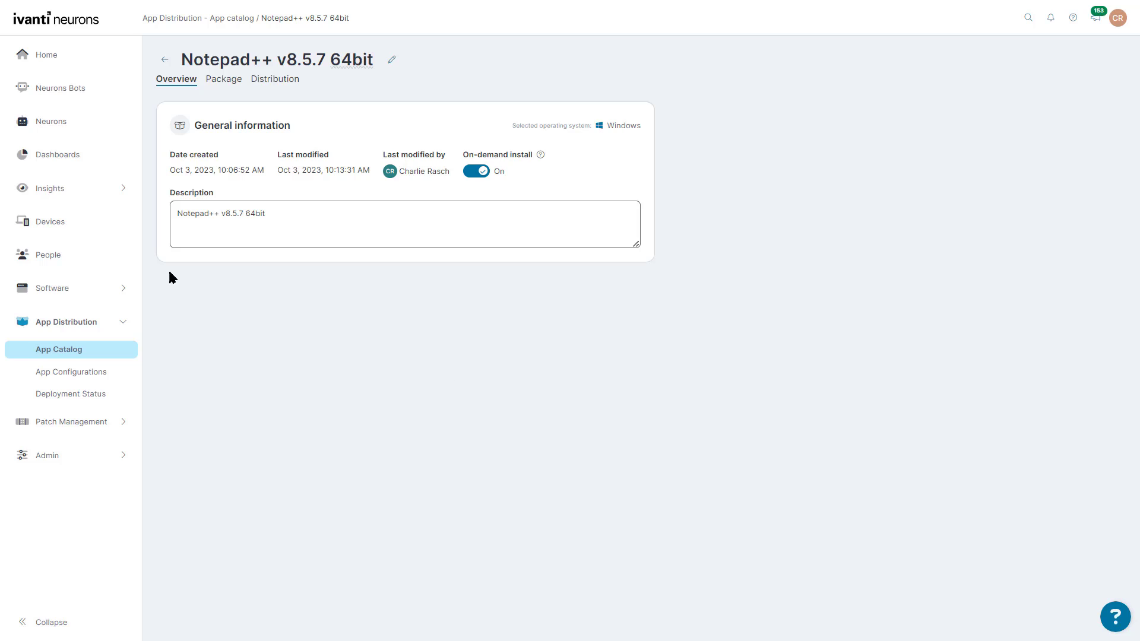
Open the DESKTOP-PMFTOHM device's software inventory and search it for "note"
click(71, 238)
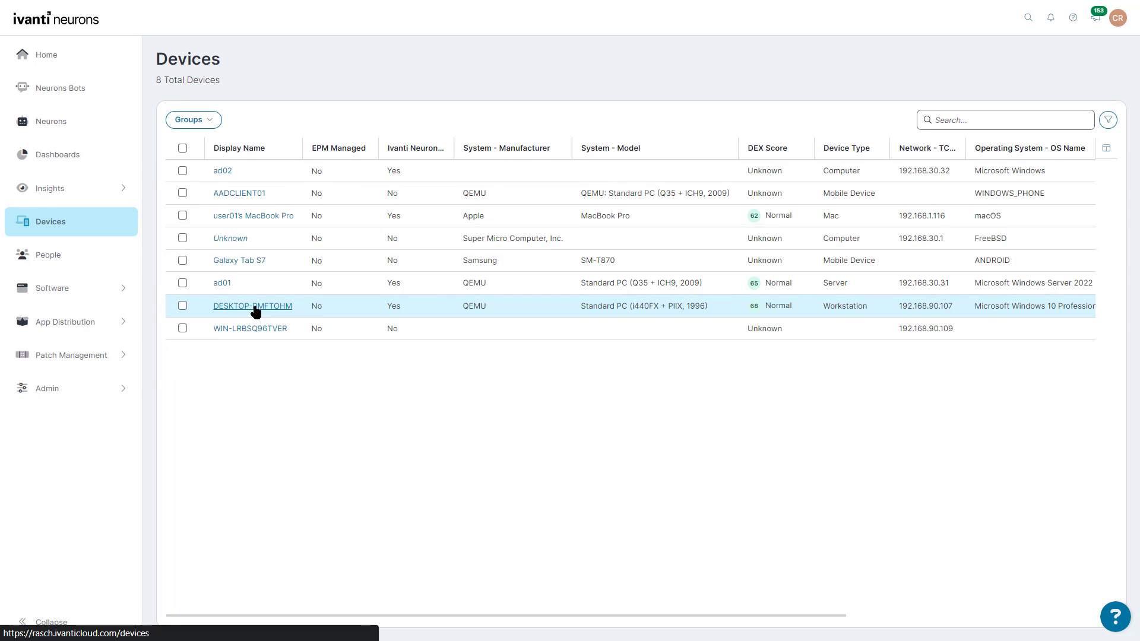
click(254, 306)
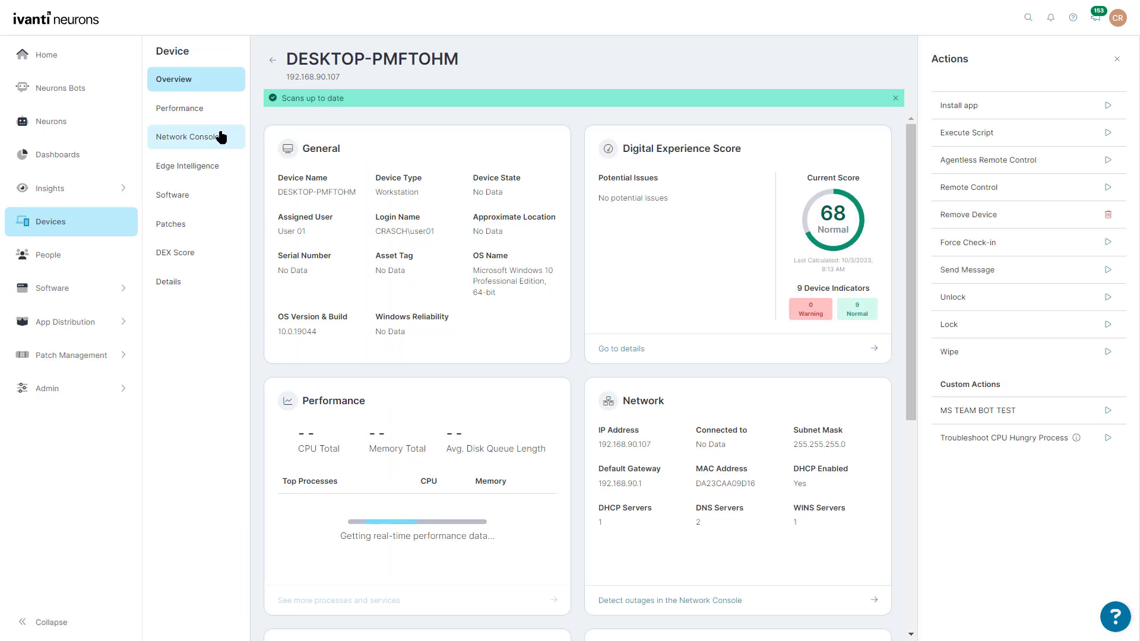
click(195, 203)
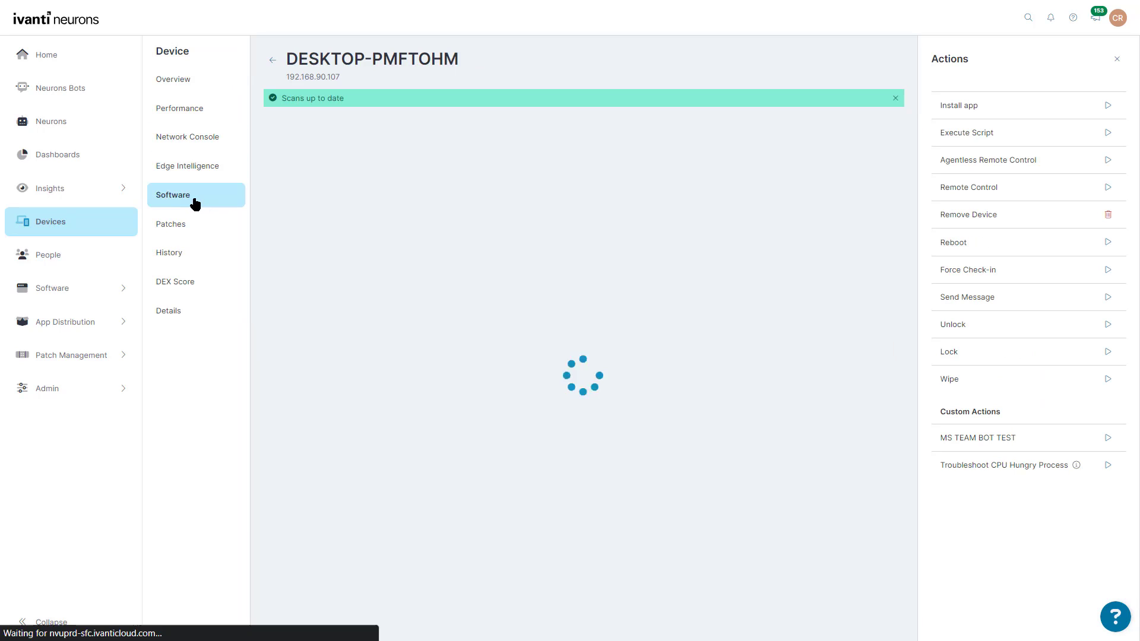
click(818, 186)
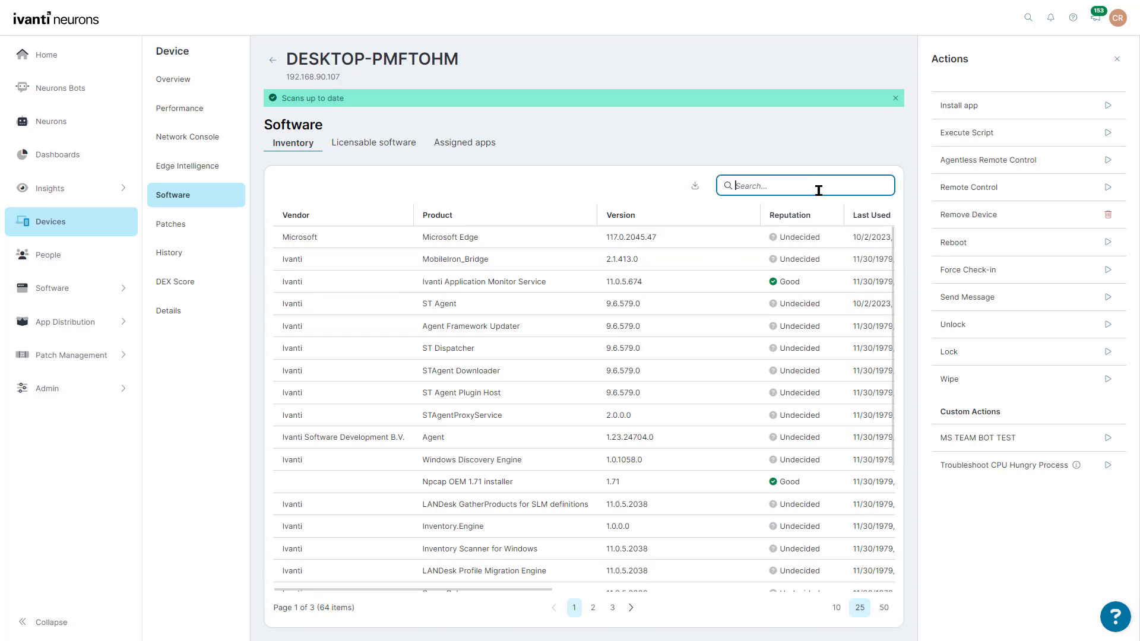
text(note)
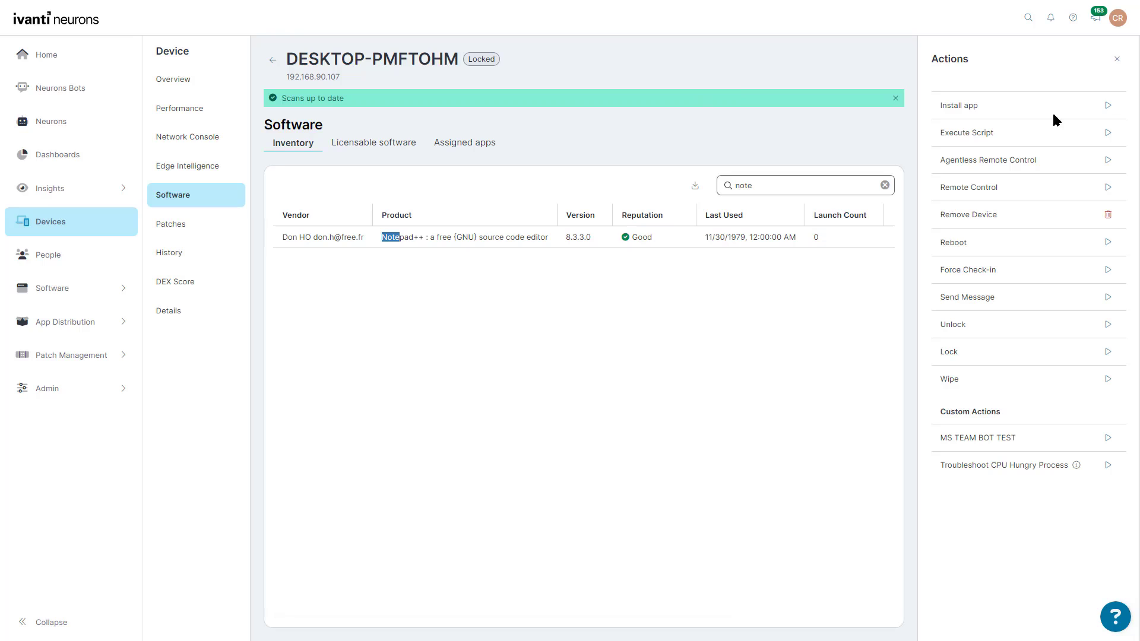
Install the on-demand app Notepad++ v8.5.7 64bit on the DESKTOP-PMFTOHM device
click(1103, 110)
click(837, 156)
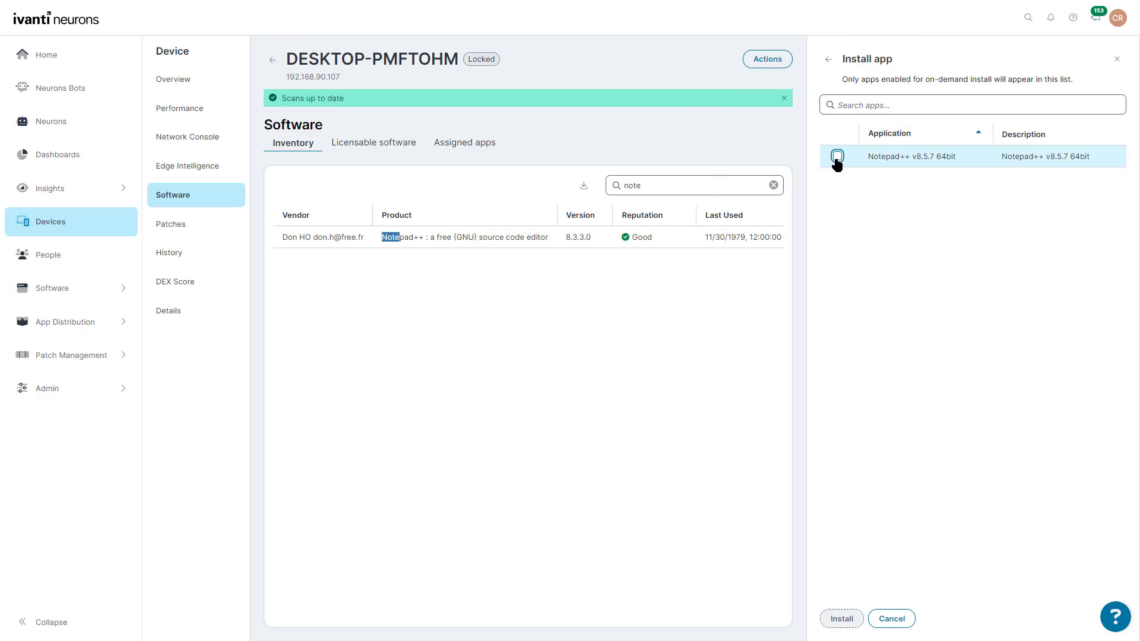
click(842, 618)
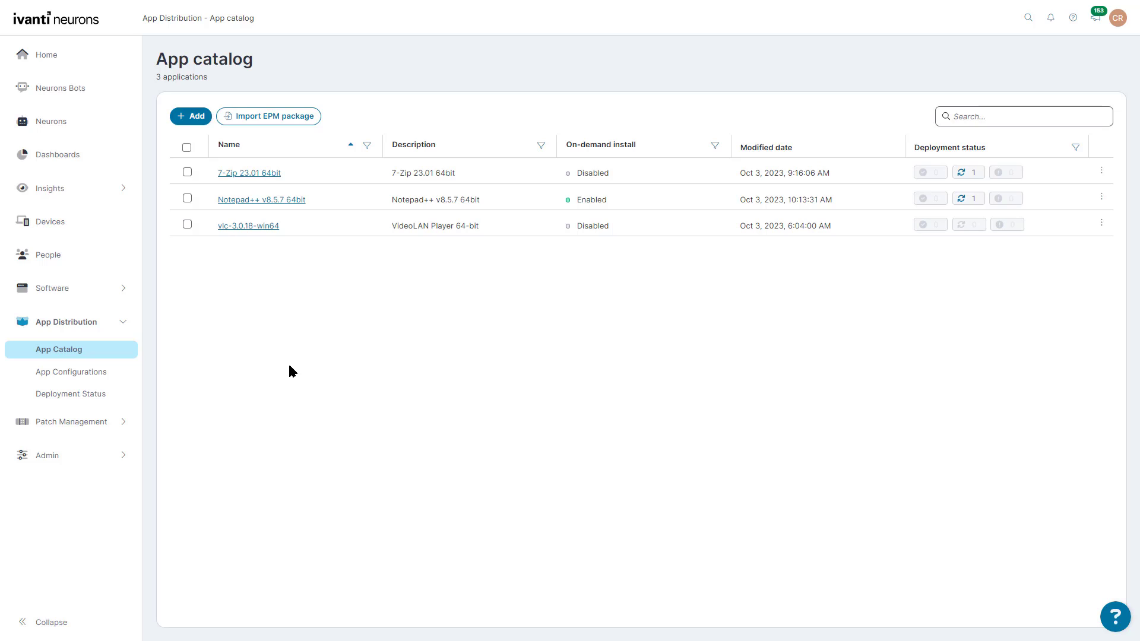
Open the Always Installed app configuration and save it with the option Always require to be installed
click(99, 379)
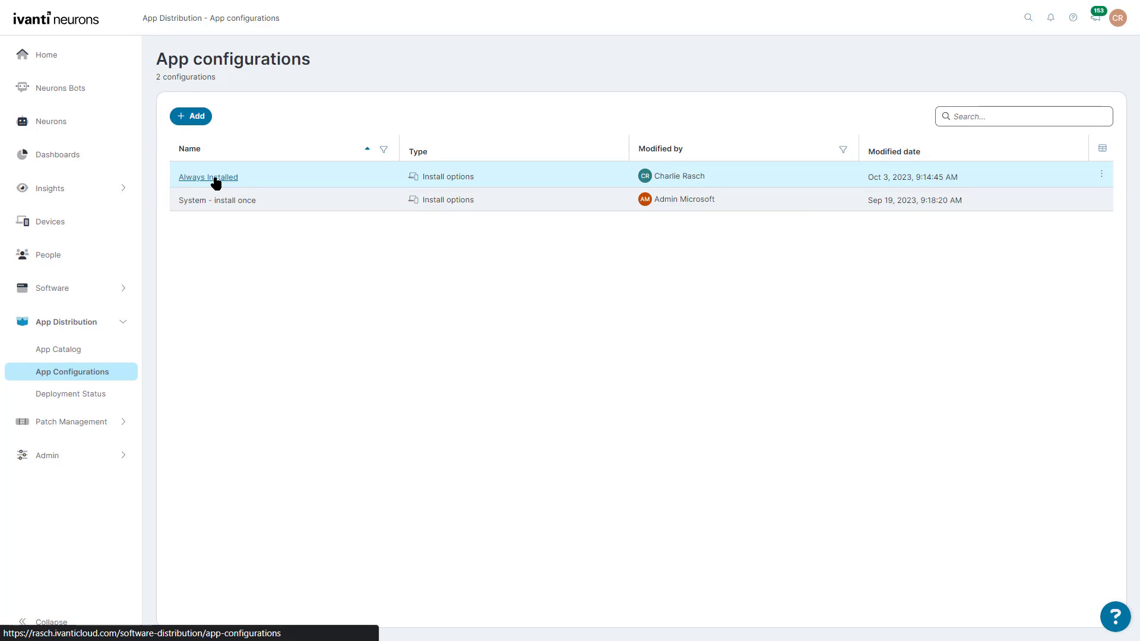
click(214, 178)
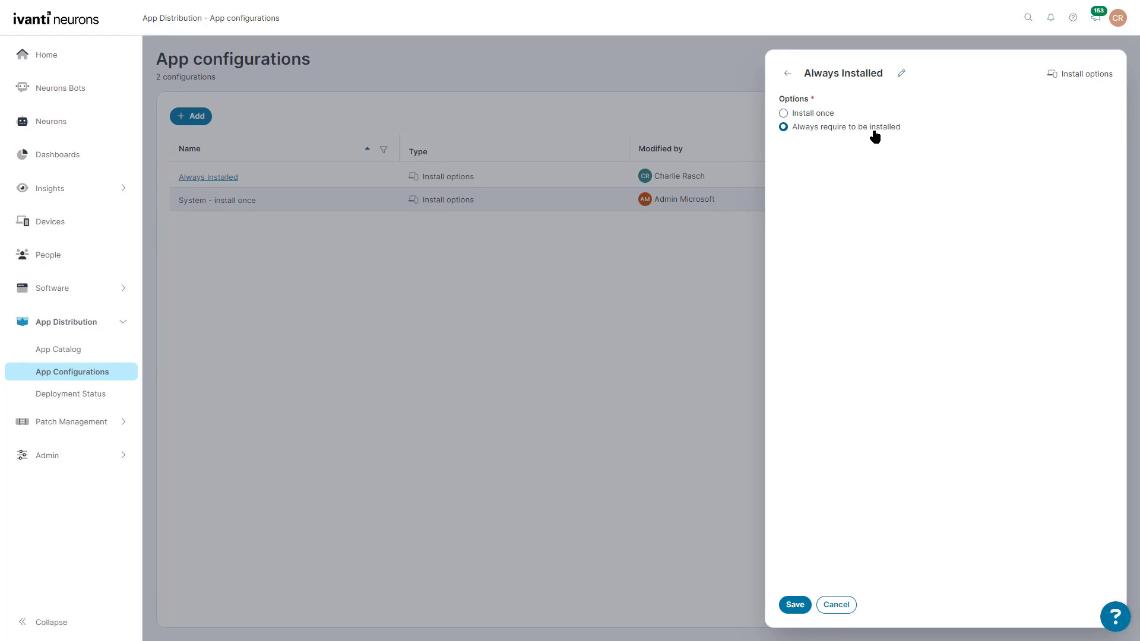
click(795, 605)
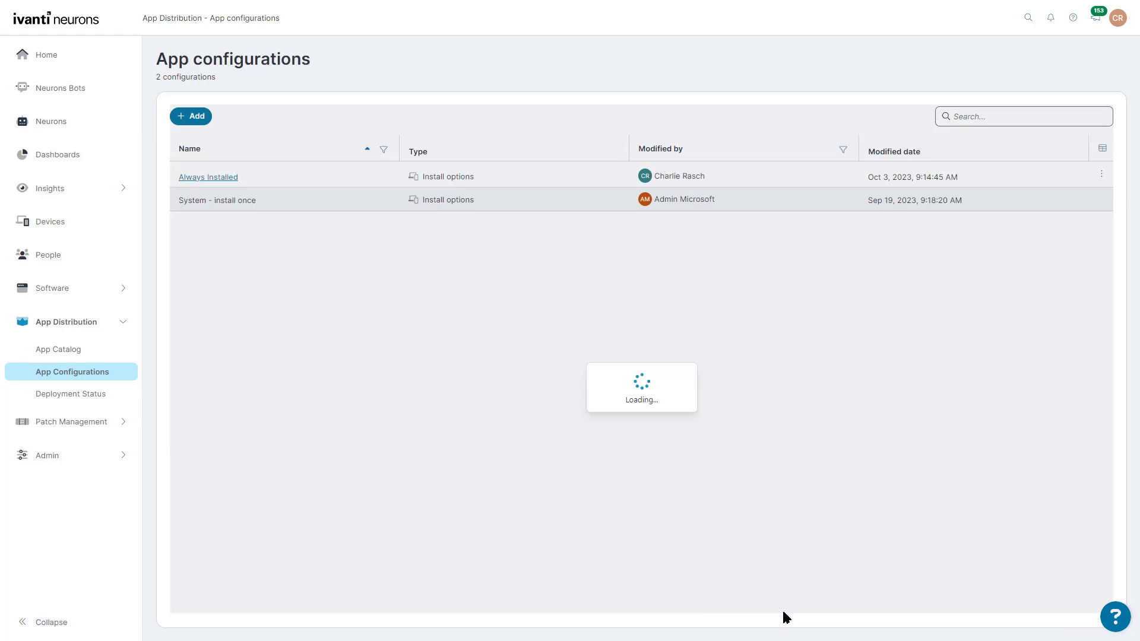
Open the vlc-3.0.18-win64 application's package from the App Catalog and start editing its current version
click(87, 355)
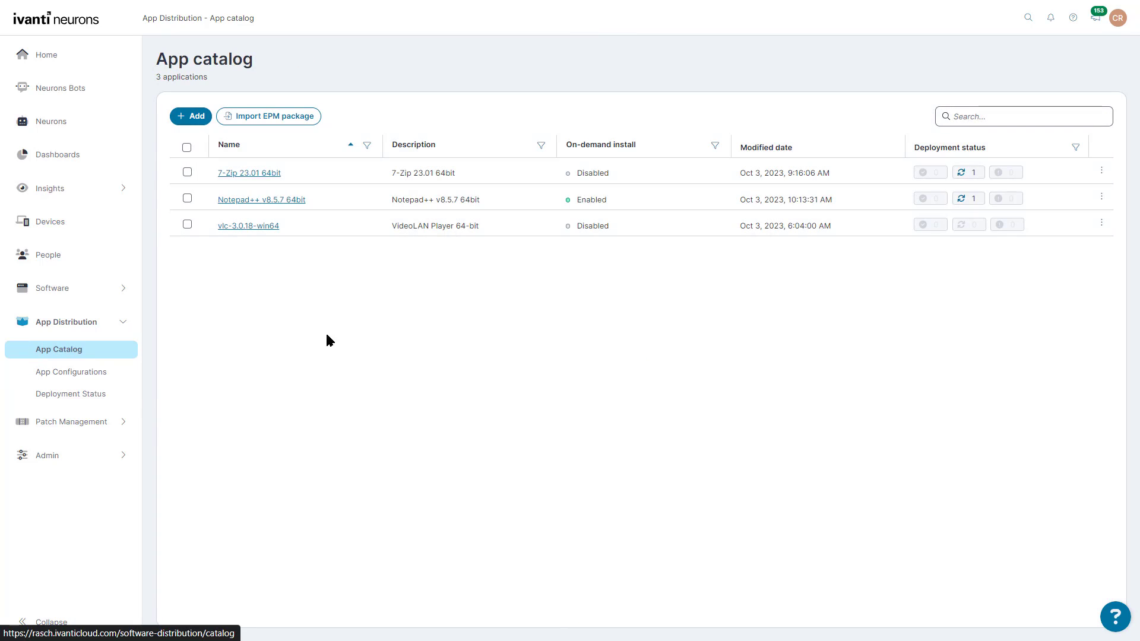
click(254, 230)
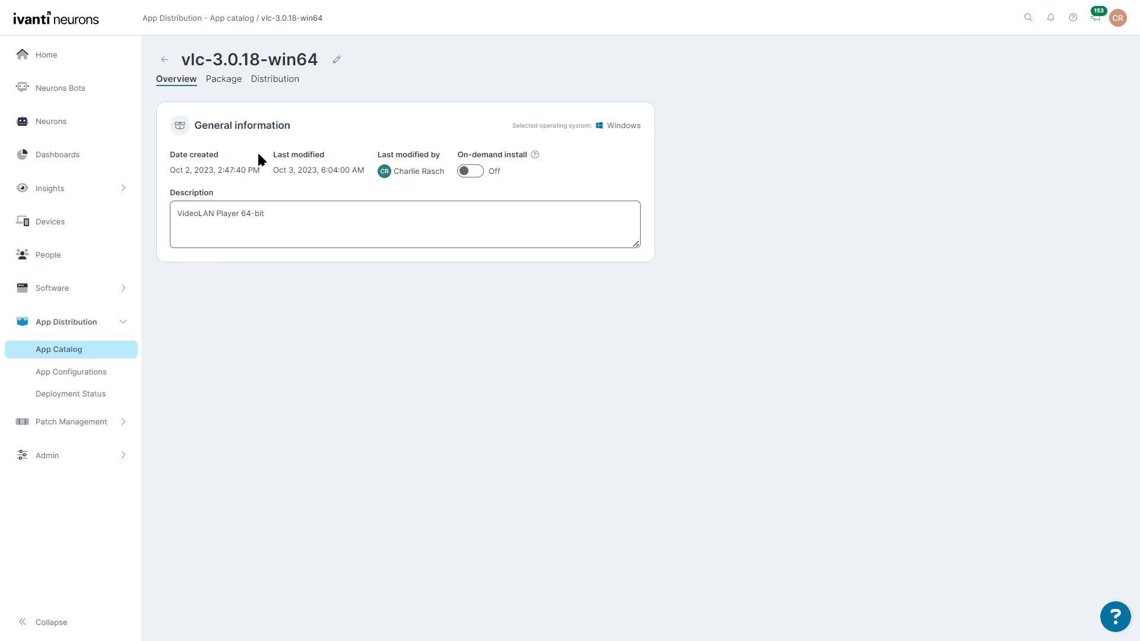
click(222, 82)
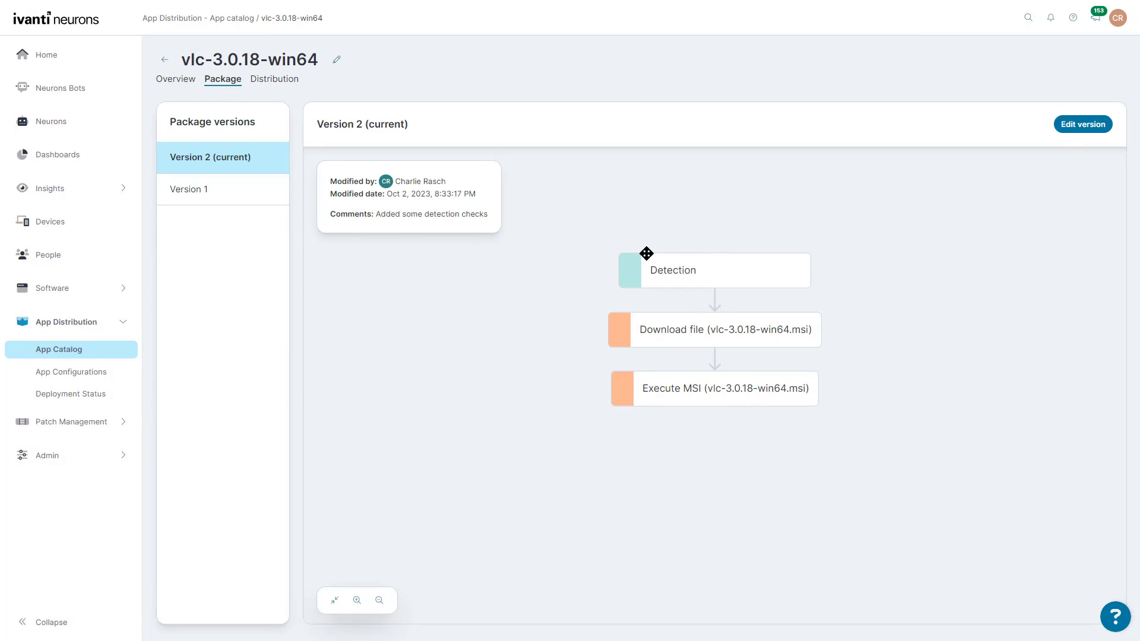
click(1081, 126)
click(1082, 125)
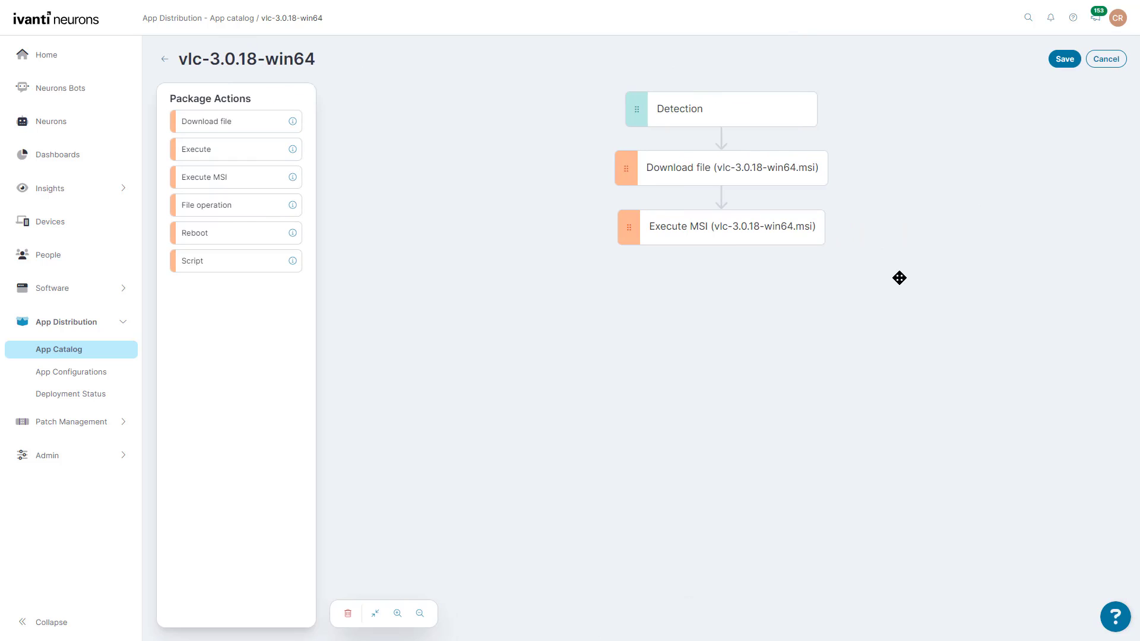
Examine the package's detection rules, including the file checksum rule, and the settings of the Download file action
click(702, 118)
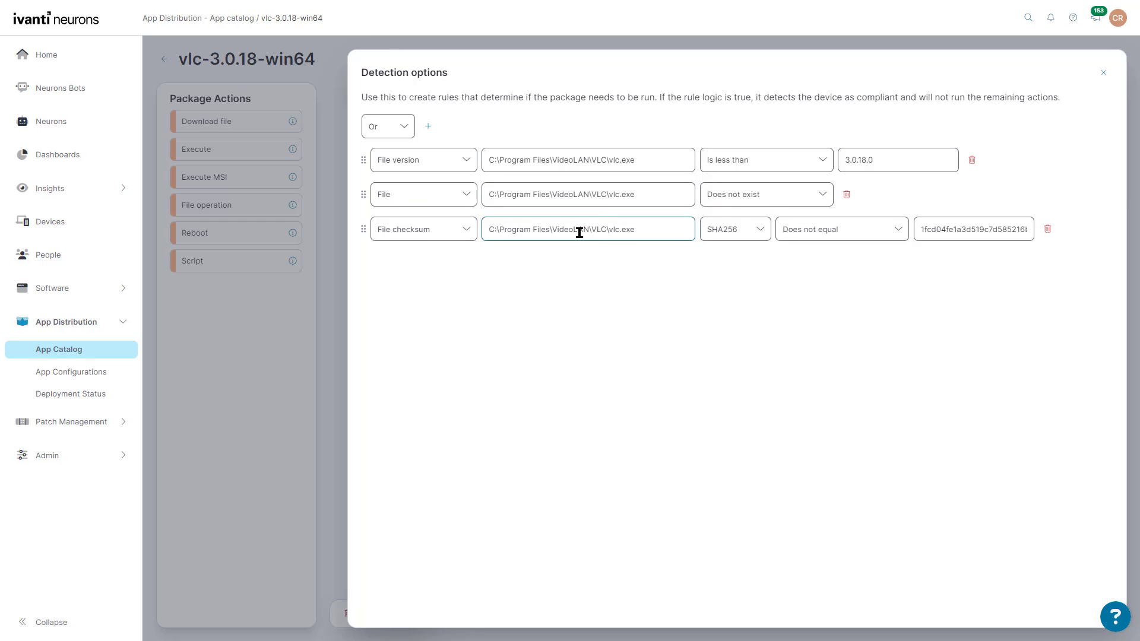
click(963, 238)
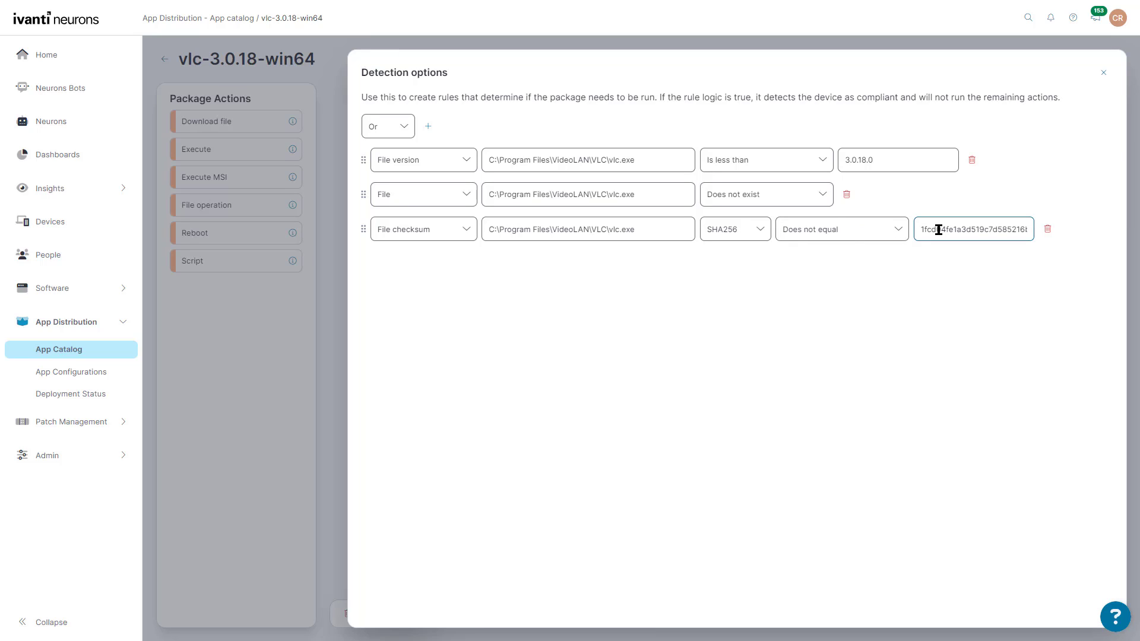
click(1086, 106)
click(1103, 76)
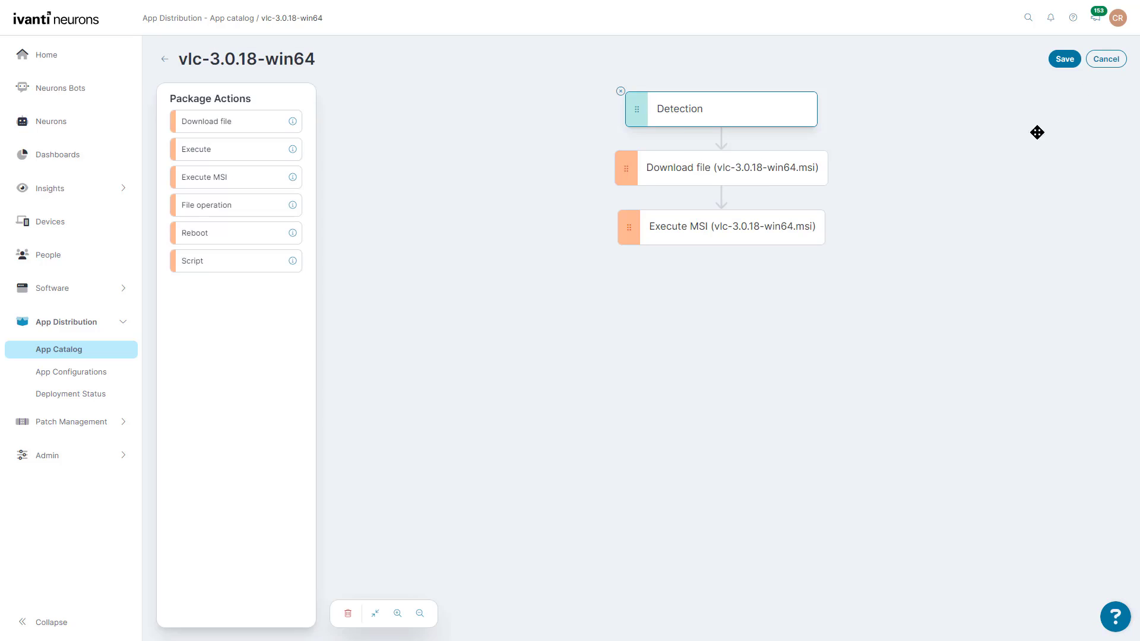
click(764, 178)
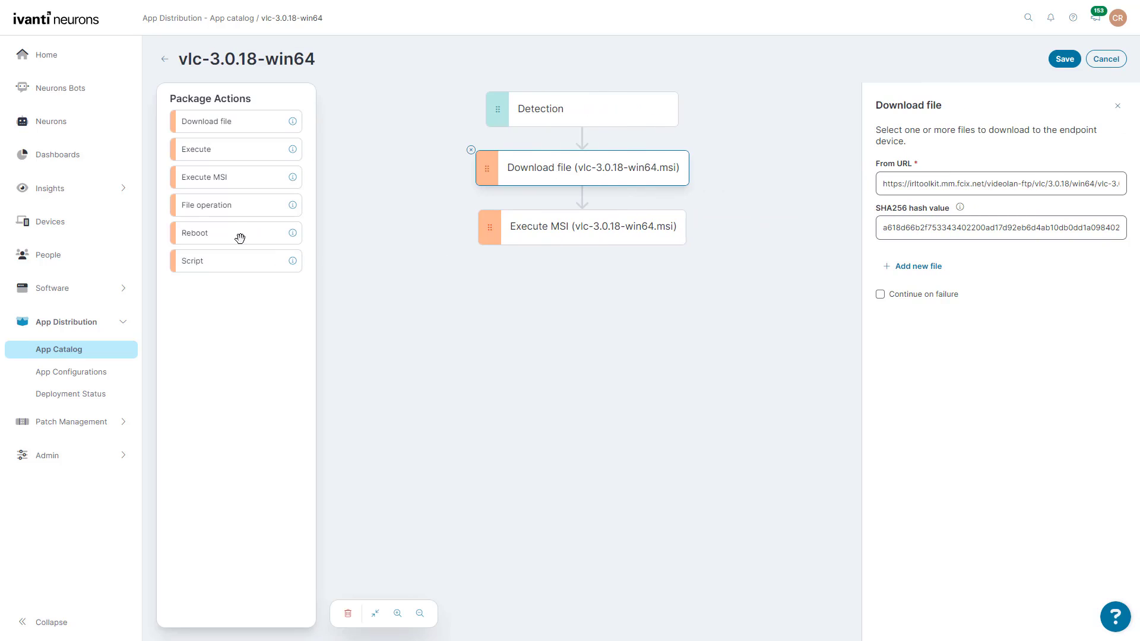
Add a Reboot action after Execute MSI and save the package as version 3 with the comment "Add reboot and Detection"
drag(238, 244, 598, 303)
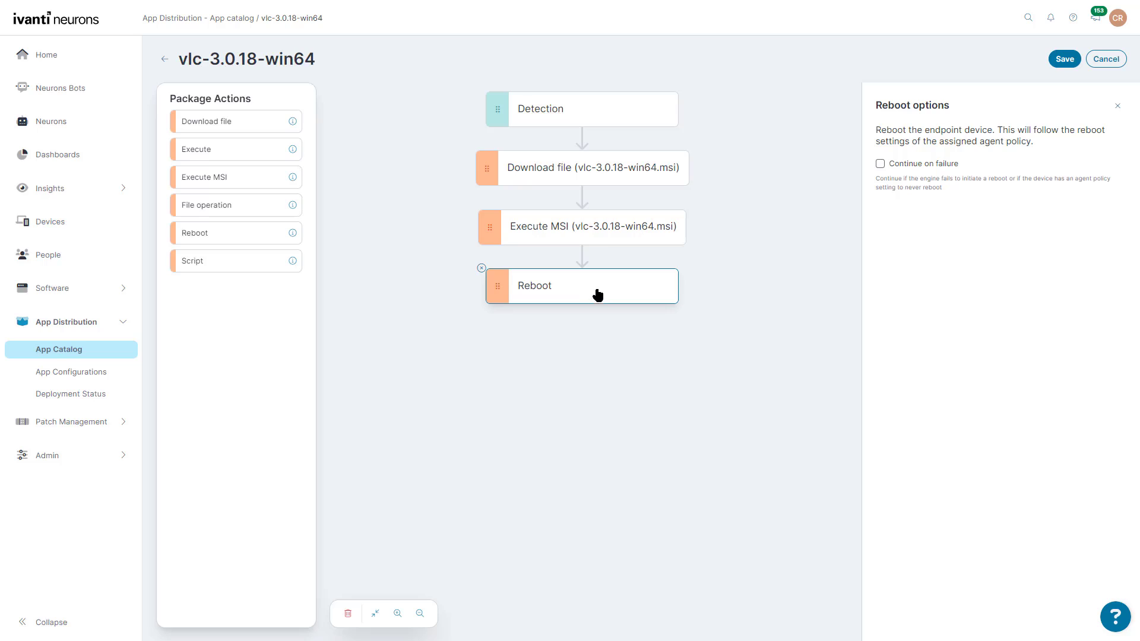
click(1059, 59)
click(657, 361)
text(Add reboot an)
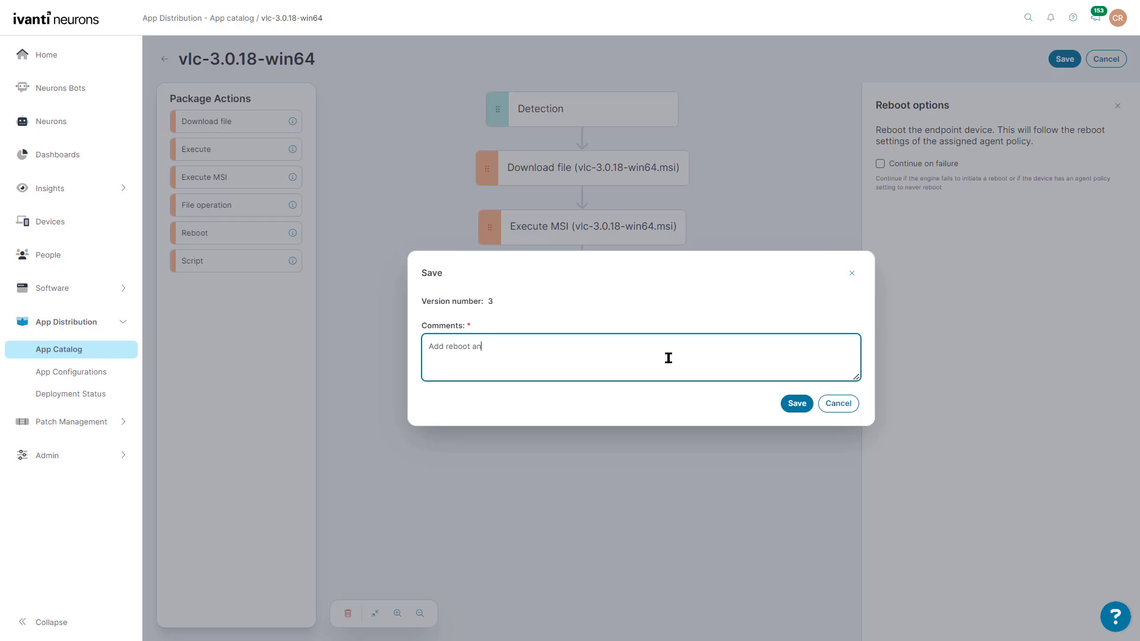
text(d Detection)
click(797, 404)
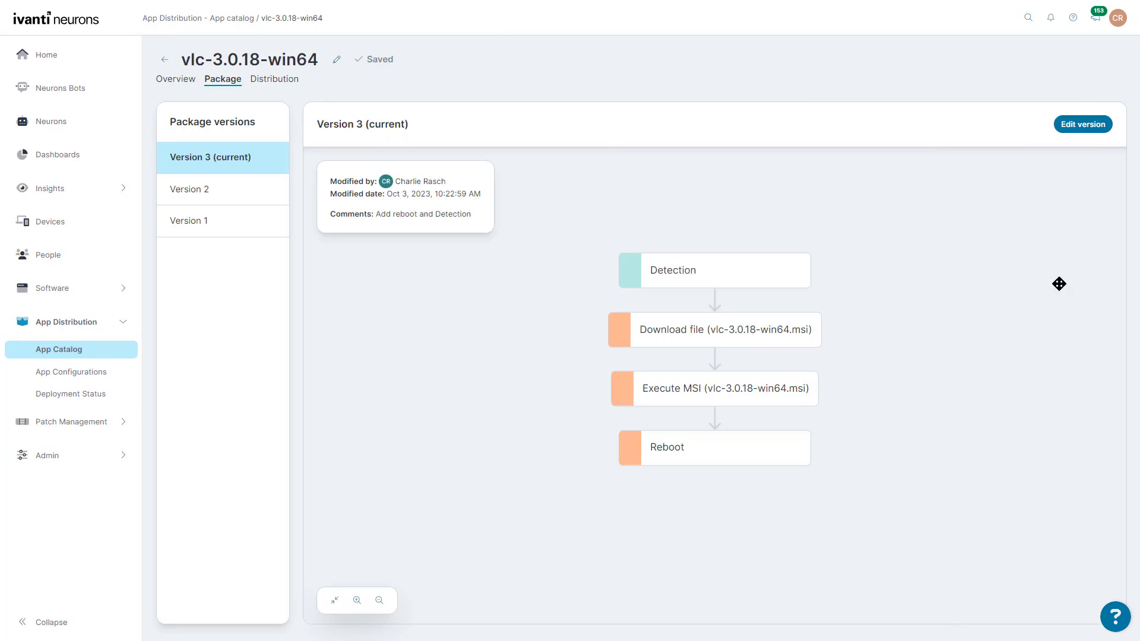
Add a distribution named "Allway sInstalled" to the vlc-3.0.18-win64 application and set its install options to Always Installed
click(279, 81)
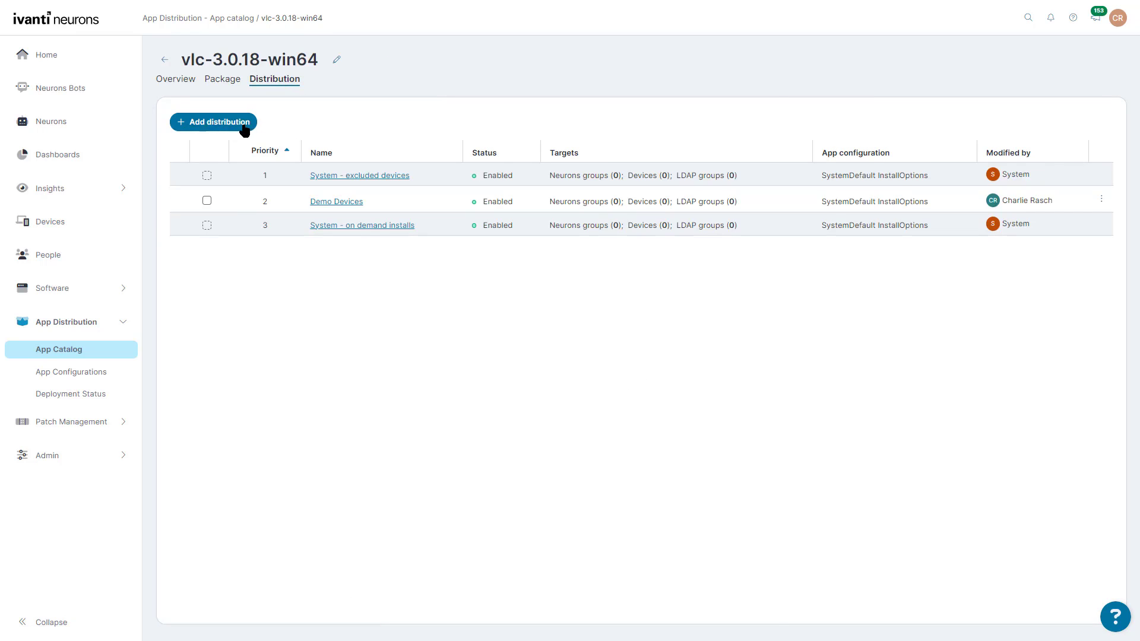
click(244, 129)
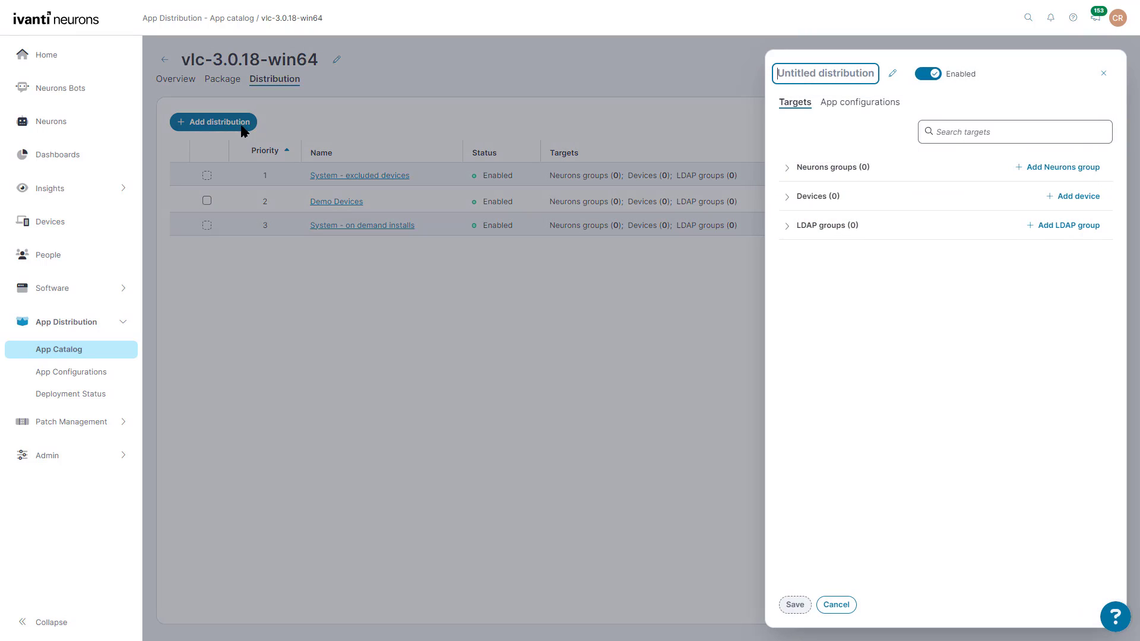
triple_click(822, 68)
text(Allway In)
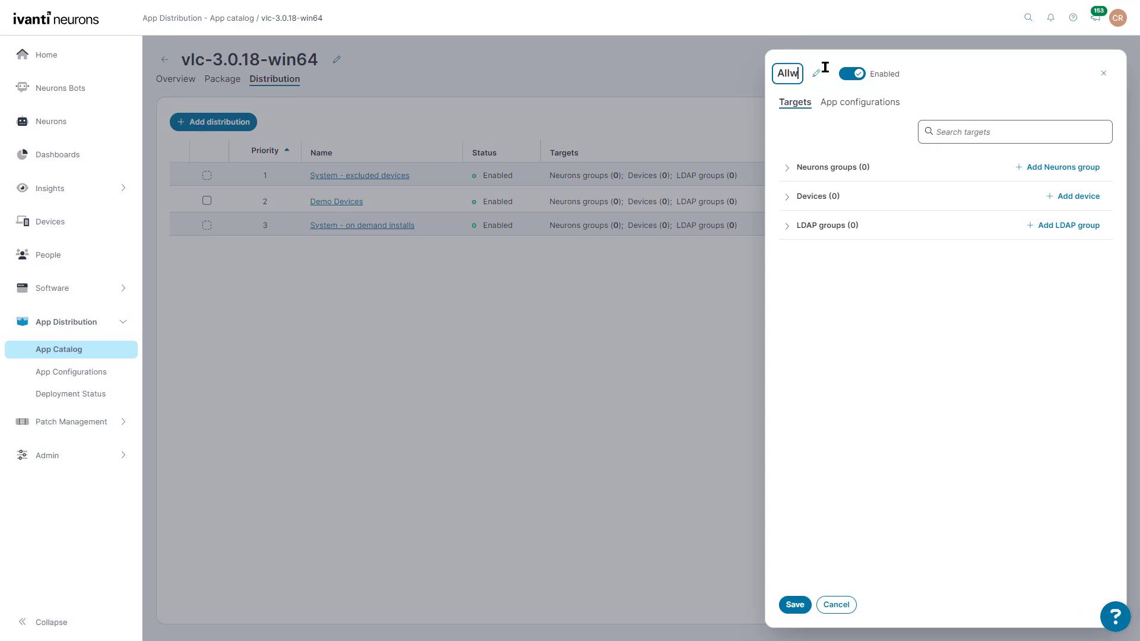
text(lled)
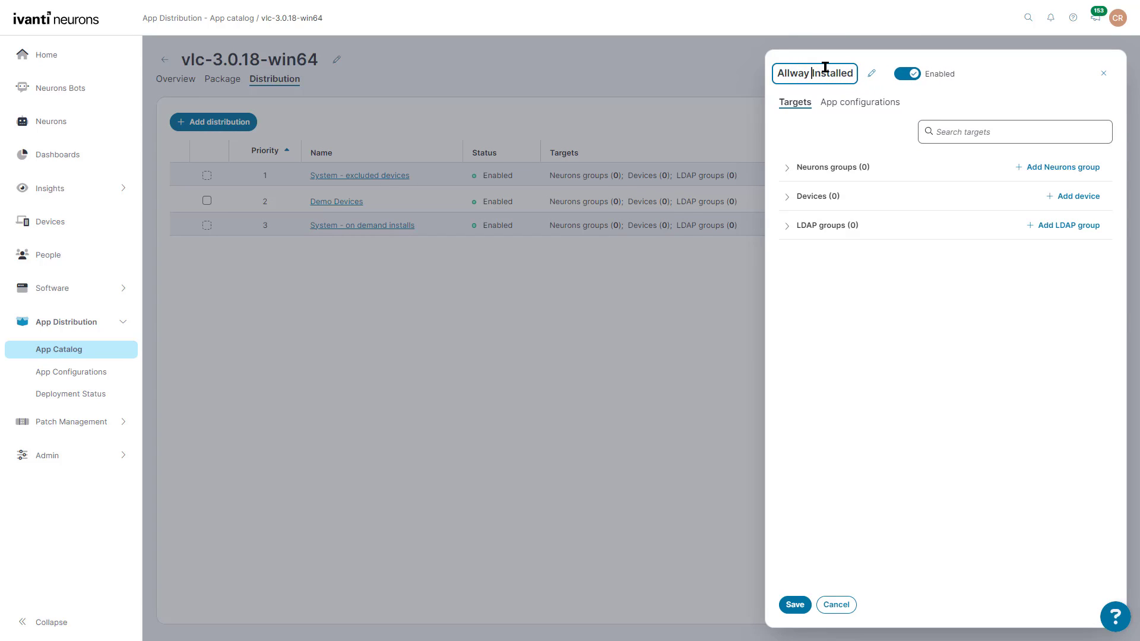
key(ctrl+Left)
text(s)
click(885, 107)
click(884, 148)
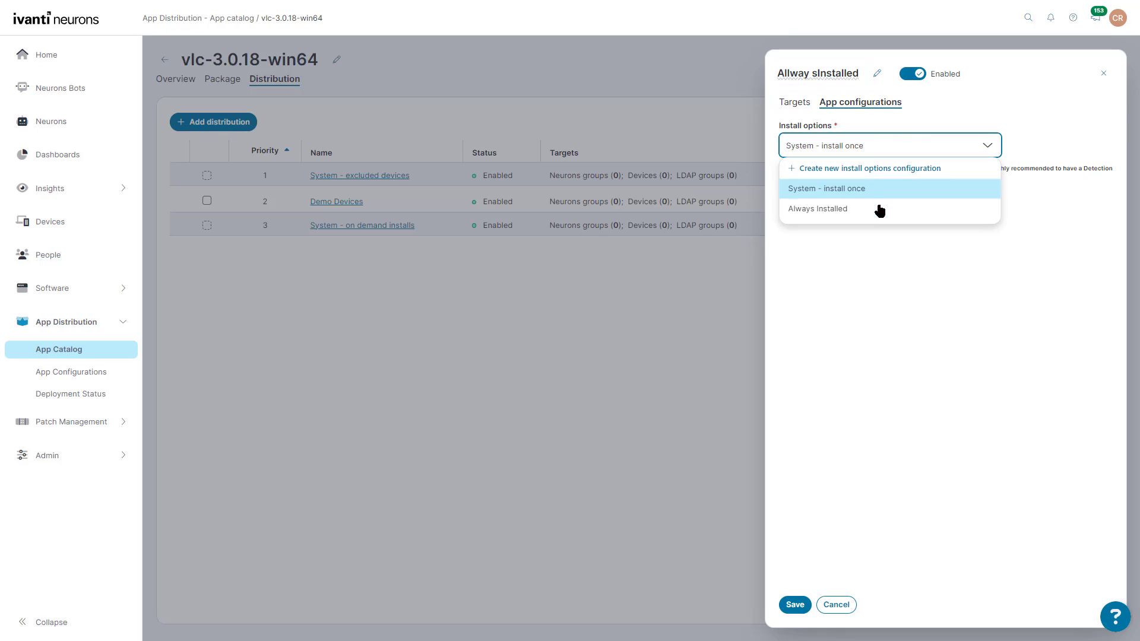
click(878, 209)
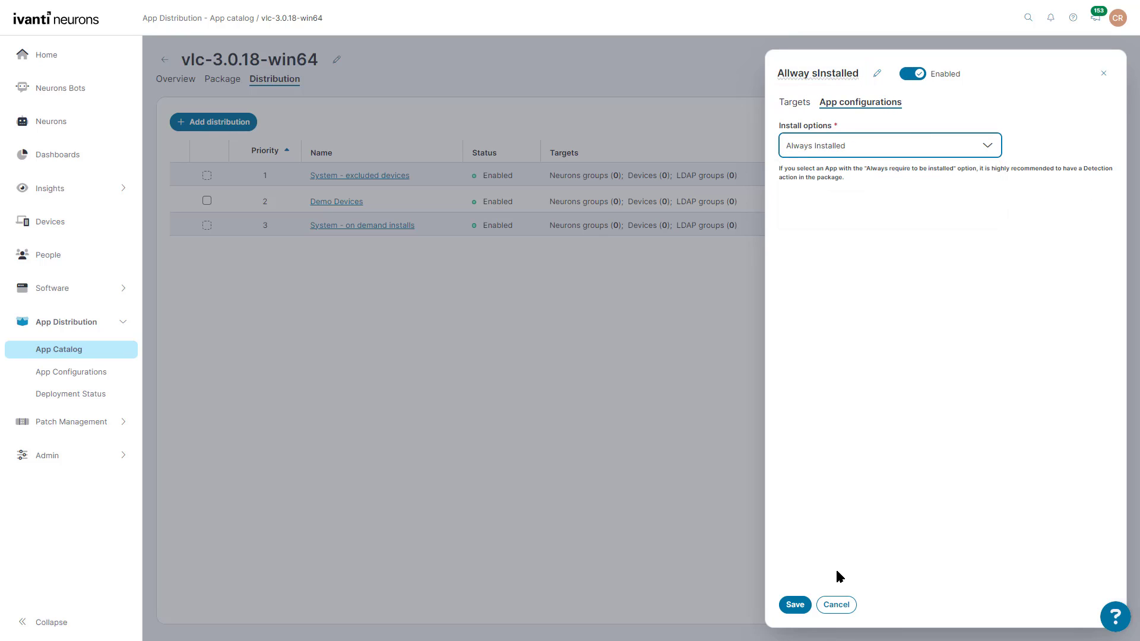
Add the device DESKTOP-PMFTOHM to the new distribution's targets and save the distribution
click(794, 104)
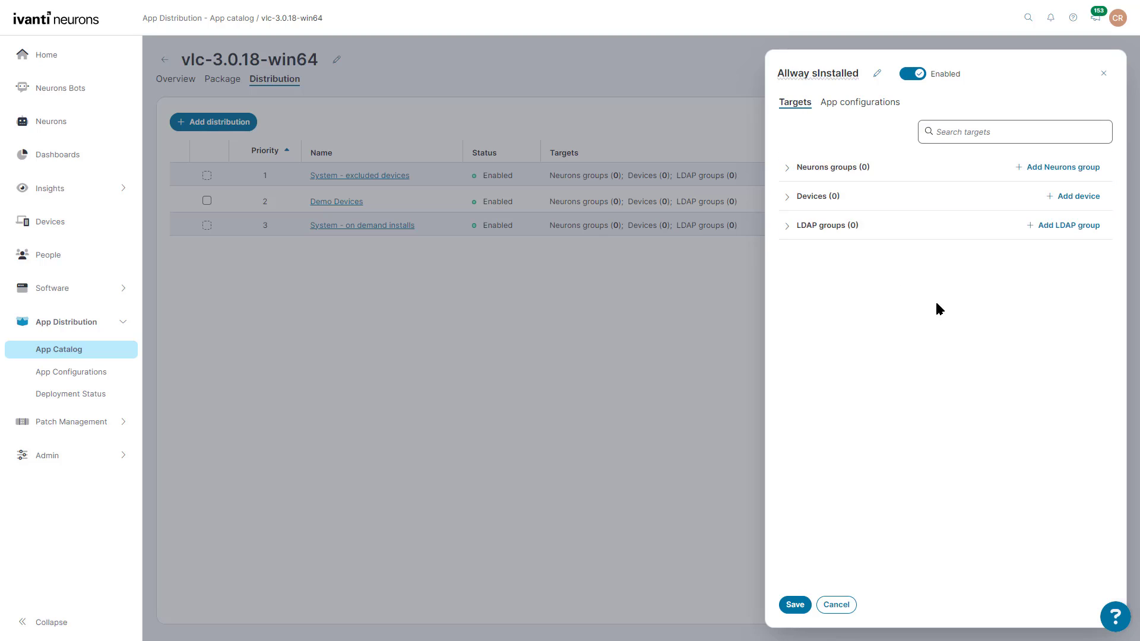
click(786, 199)
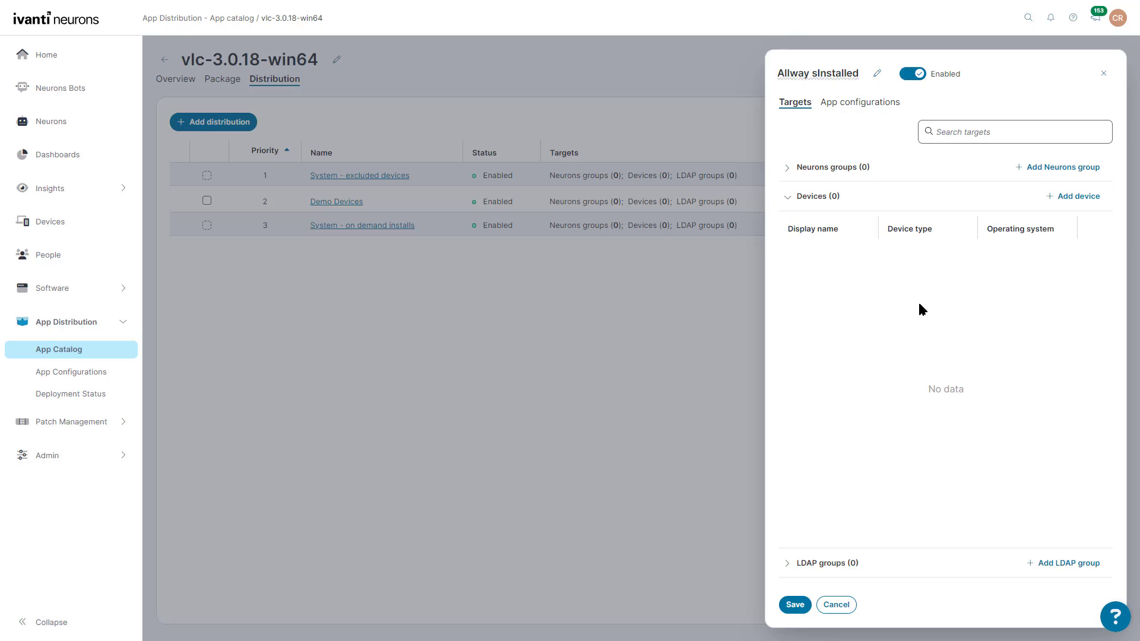
click(1072, 197)
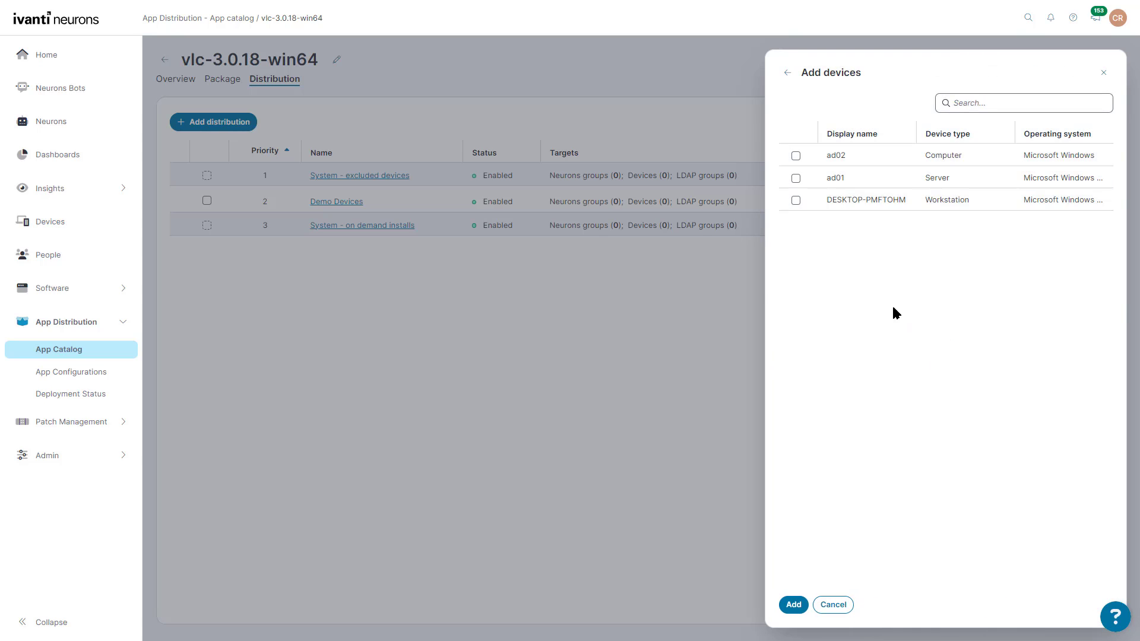
click(795, 200)
click(793, 605)
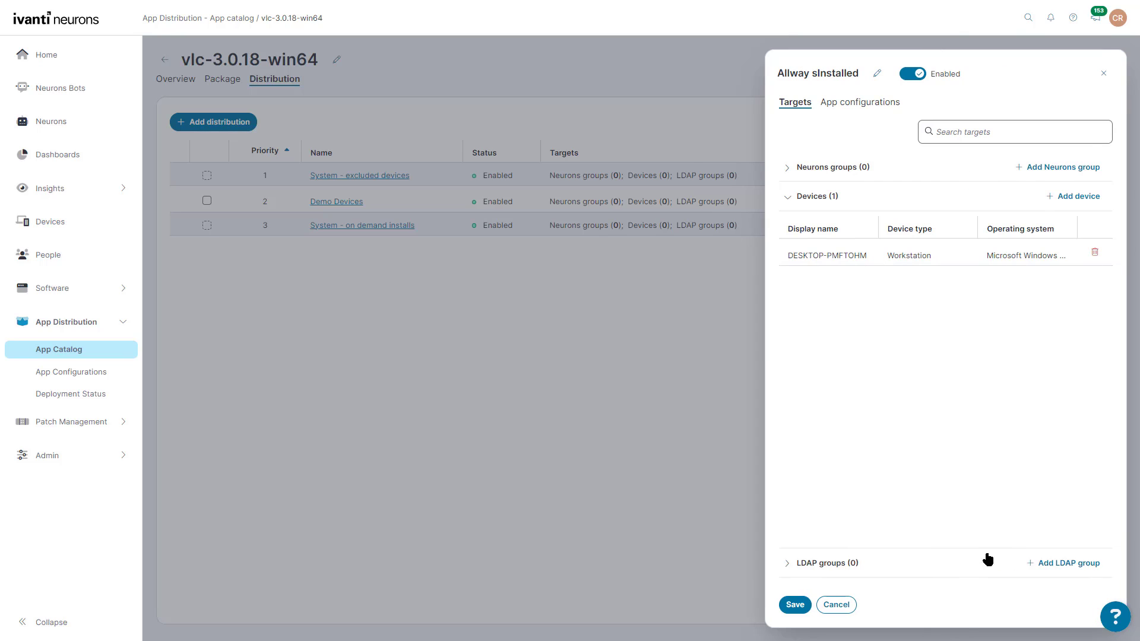
click(794, 604)
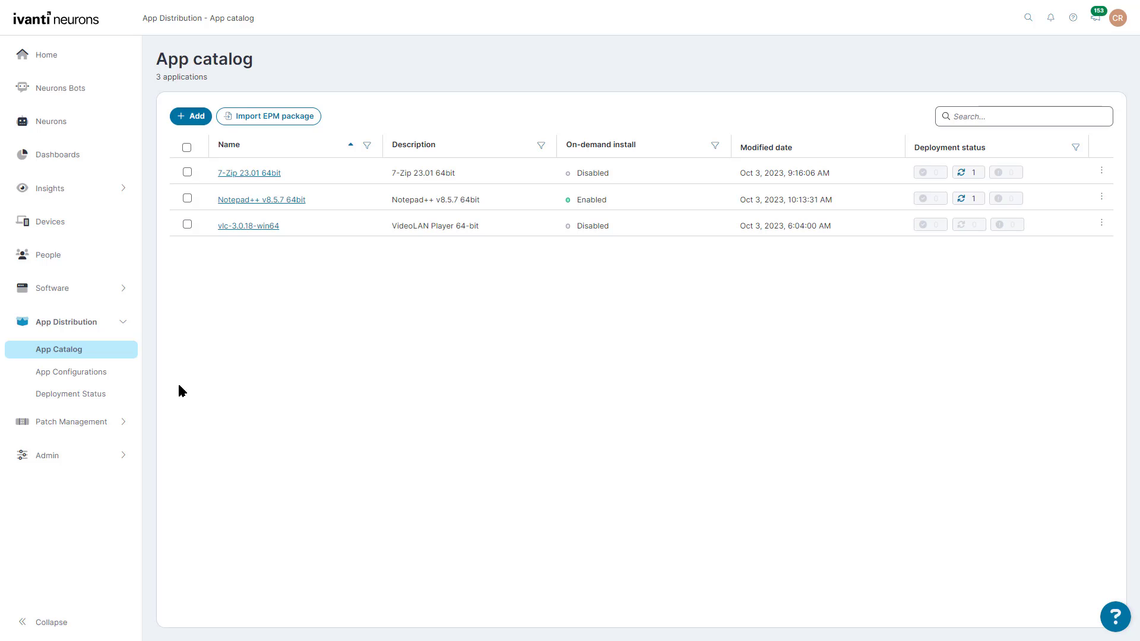
Open the Always Installed app configuration and save it with the option Always require to be installed
click(99, 383)
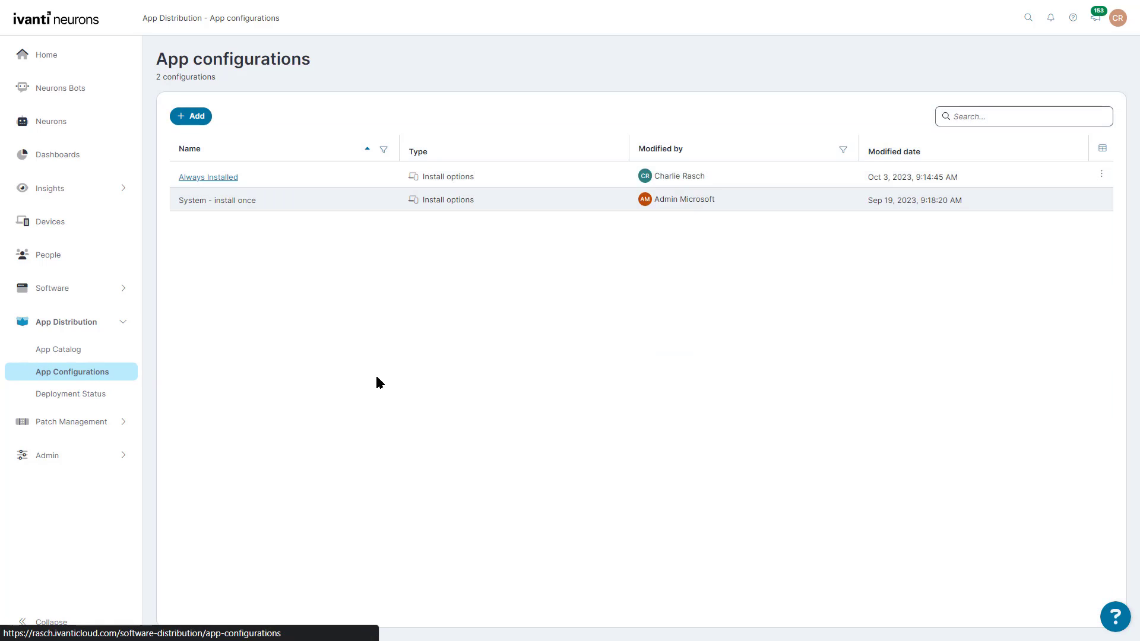
click(216, 179)
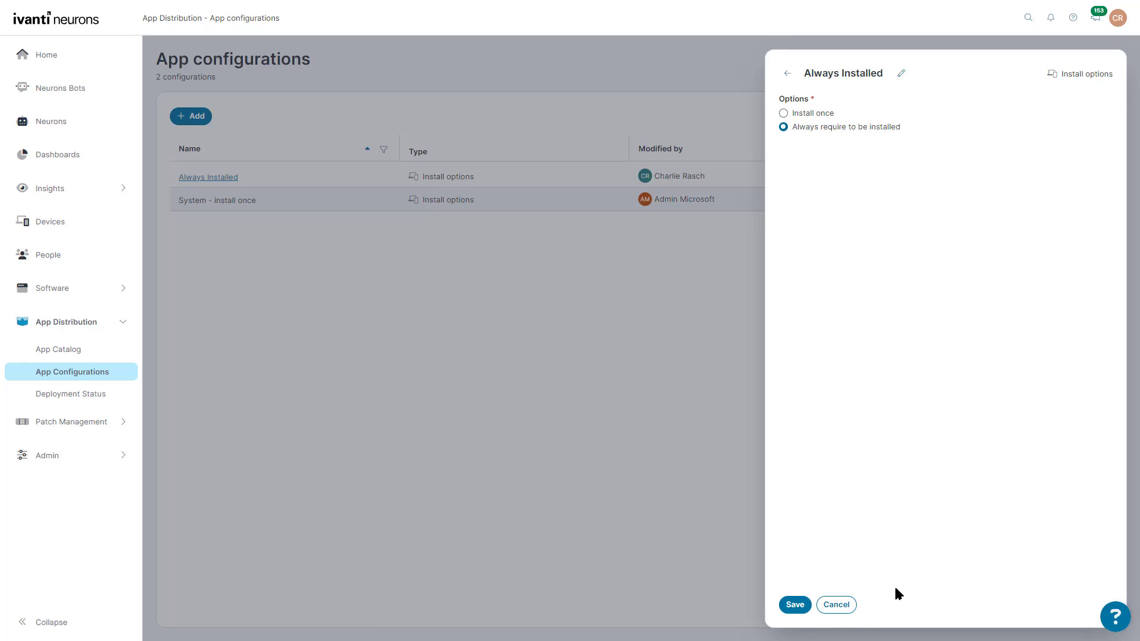
click(794, 605)
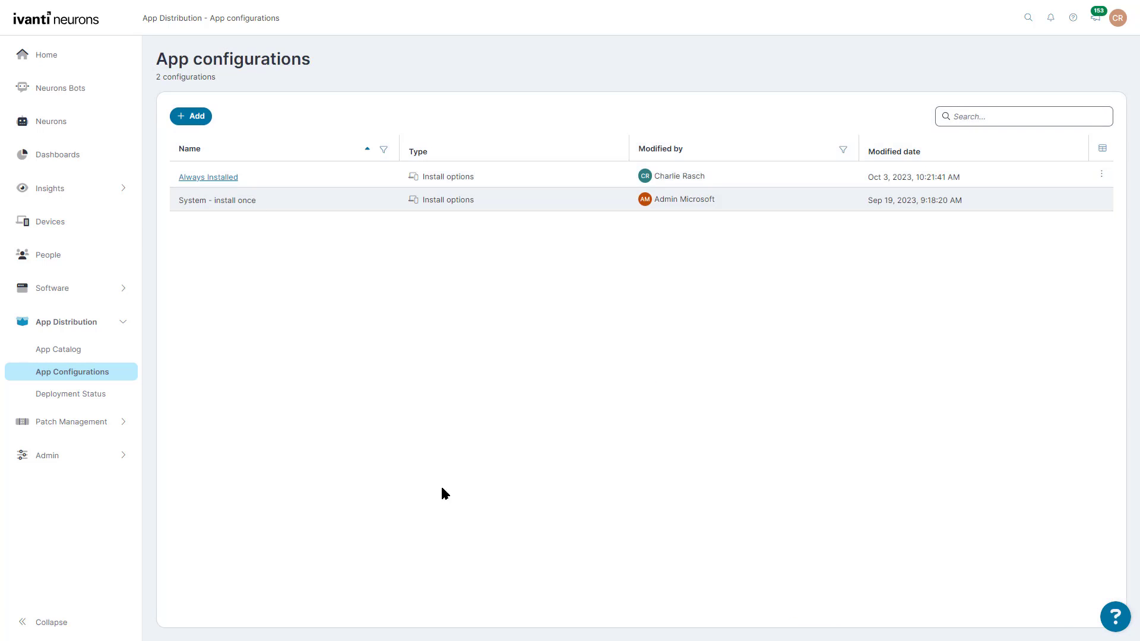
Open the vlc-3.0.18-win64 application's package from the App Catalog and start editing its current version
click(87, 358)
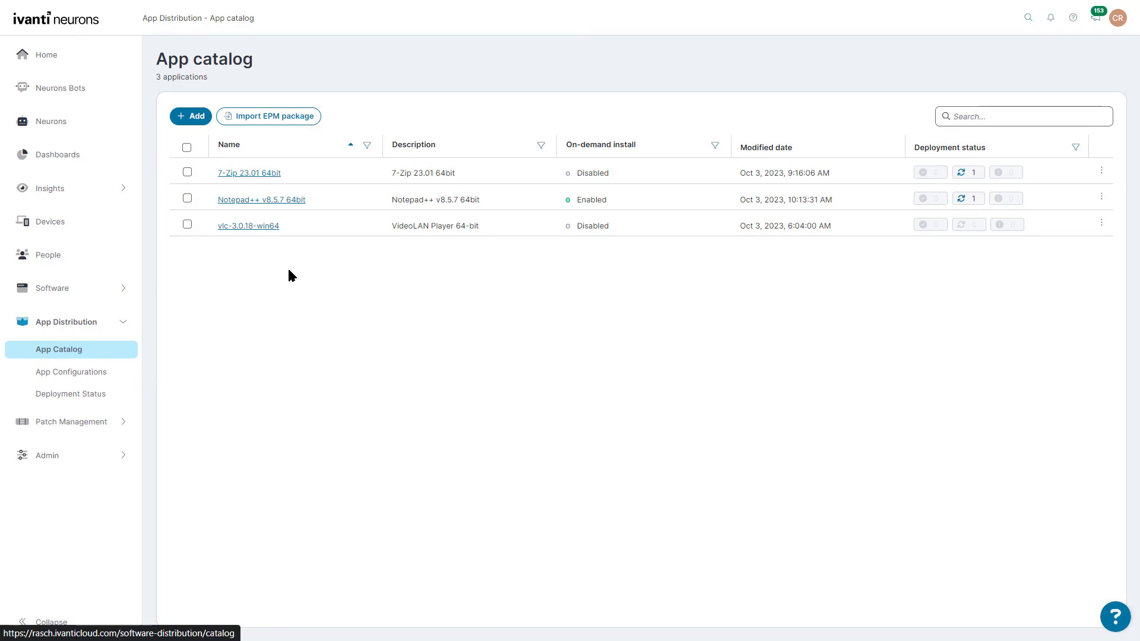
click(254, 232)
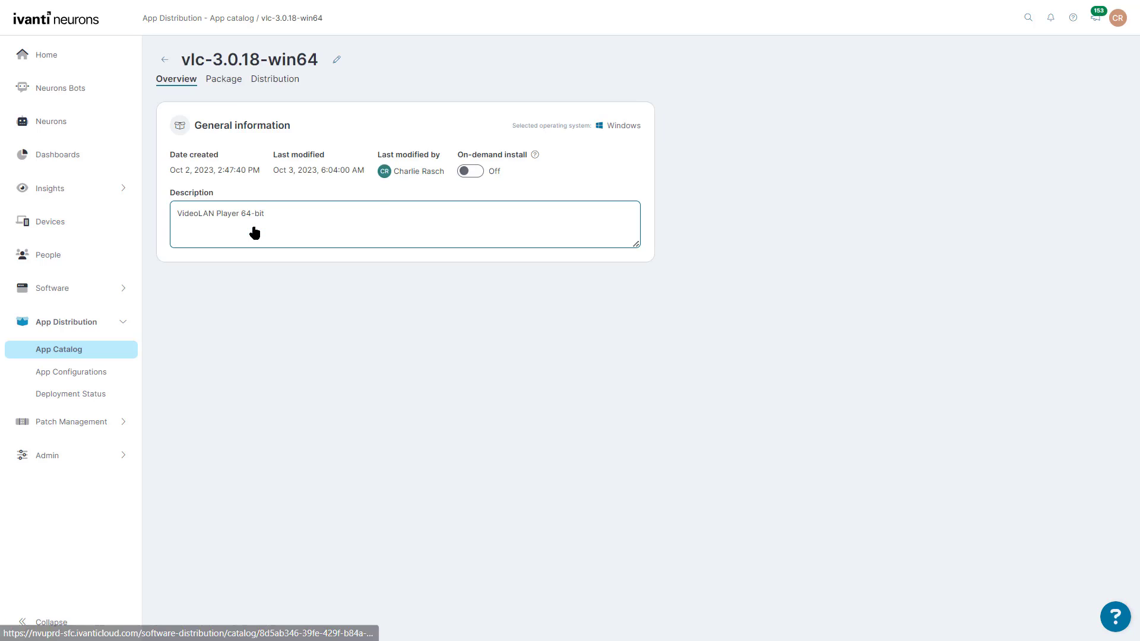
click(224, 83)
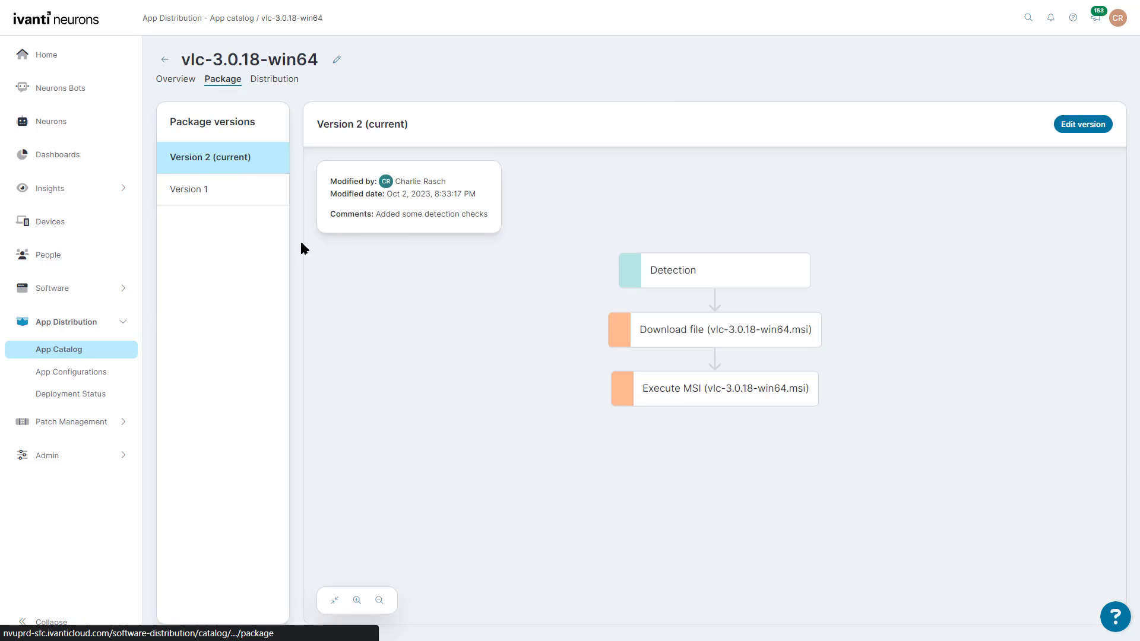
click(1081, 125)
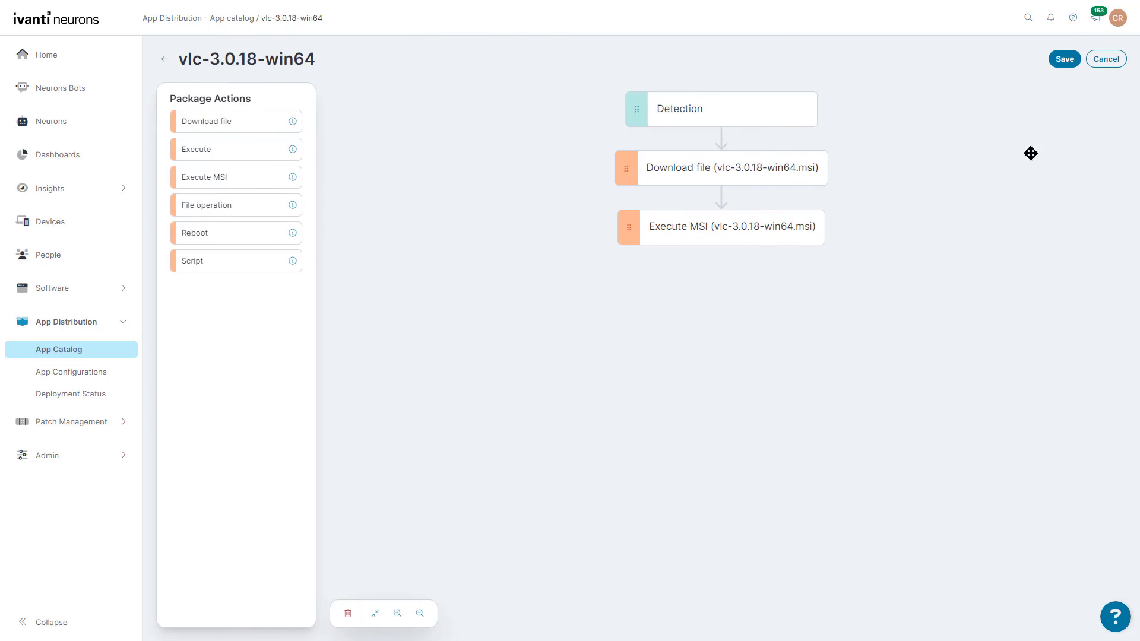
Examine the package's detection rules and the settings of its Download file action
click(704, 119)
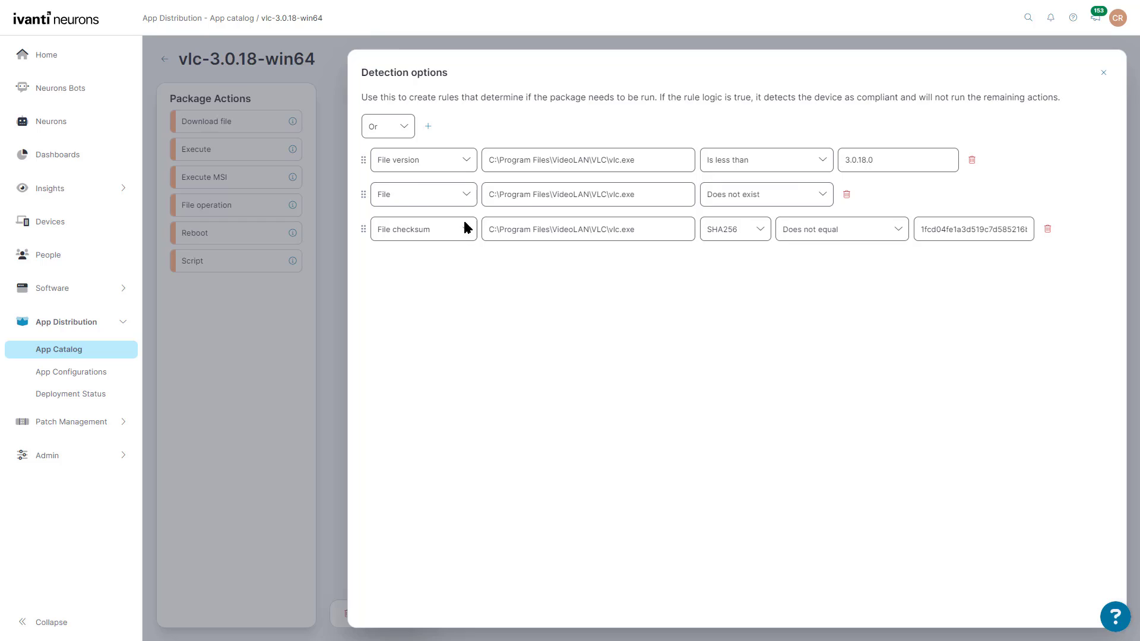
click(891, 165)
click(1102, 72)
click(765, 178)
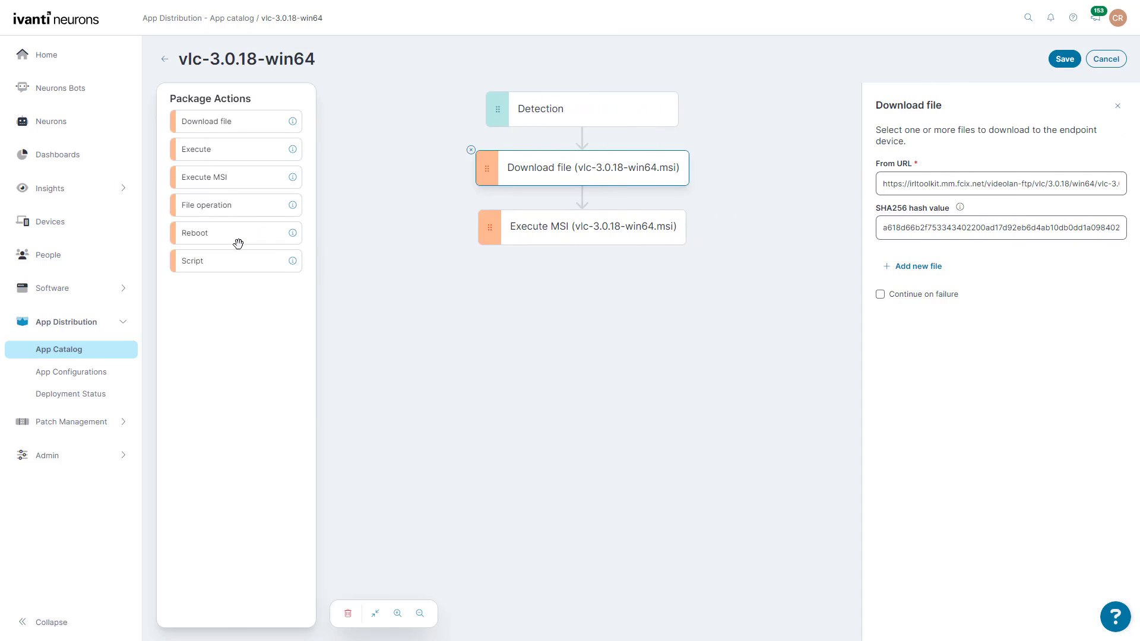
Add a Reboot action after Execute MSI and save the package as version 3 with the comment "Add reboot and Detection"
drag(238, 243, 599, 302)
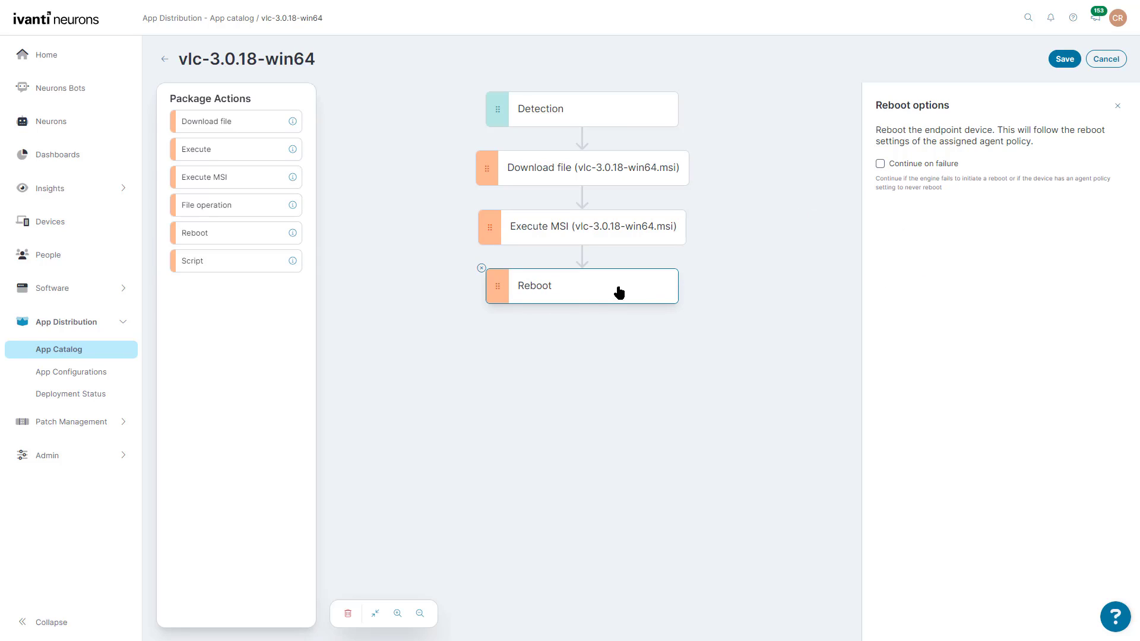
click(1064, 59)
click(651, 358)
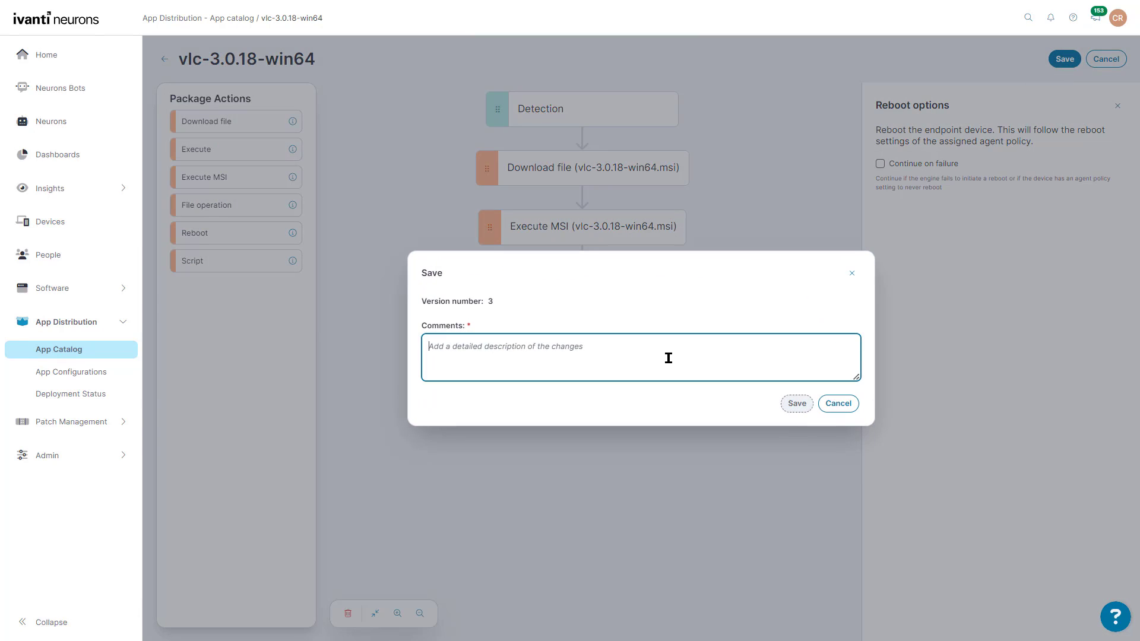
text(Add re)
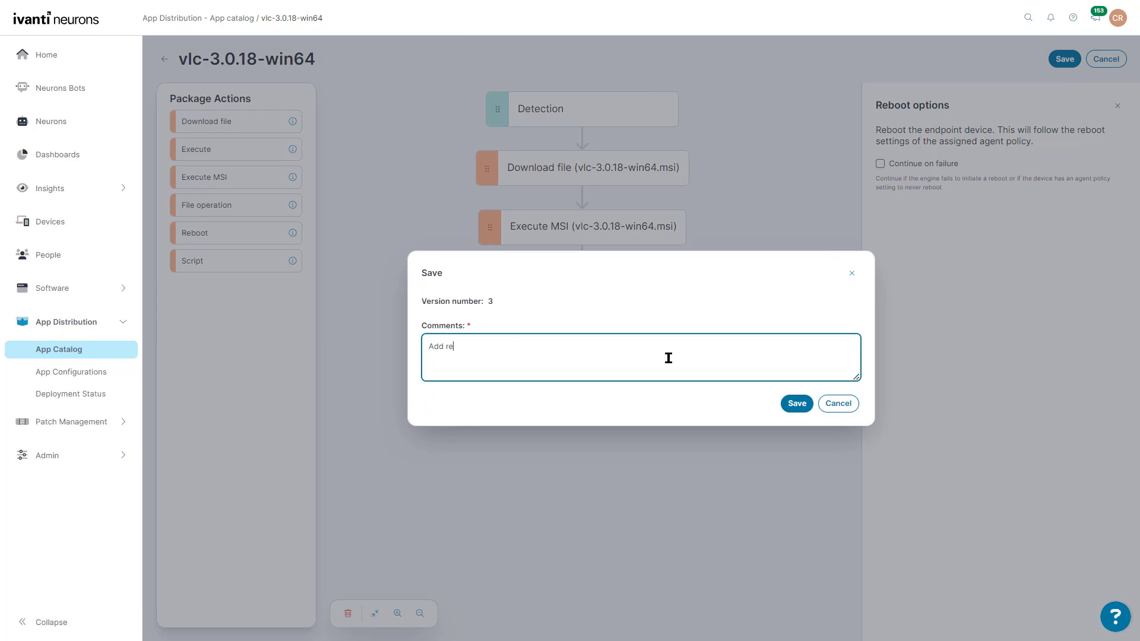
text(boot and Detection)
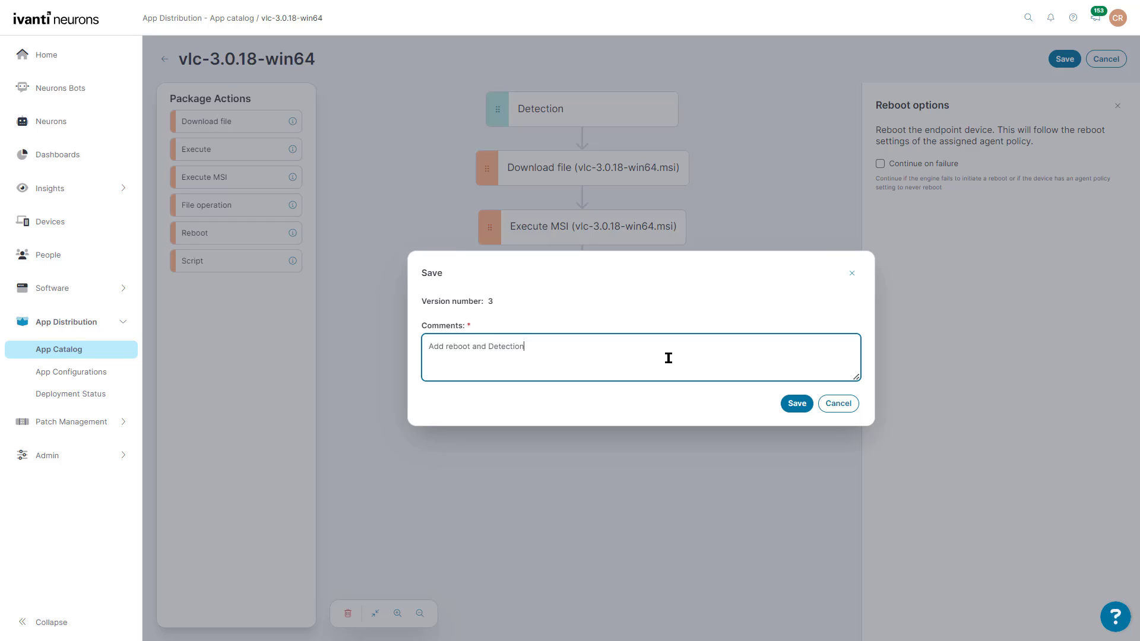
click(796, 403)
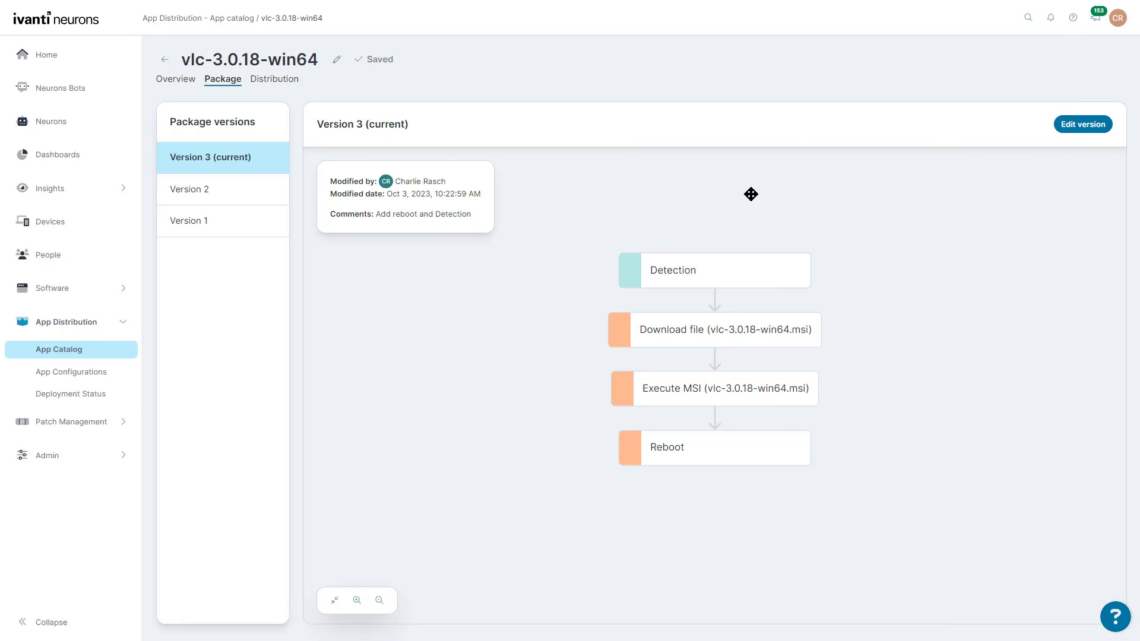
Create a distribution named "Allway sInstalled" for vlc-3.0.18-win64 that uses the Always Installed install options
click(278, 81)
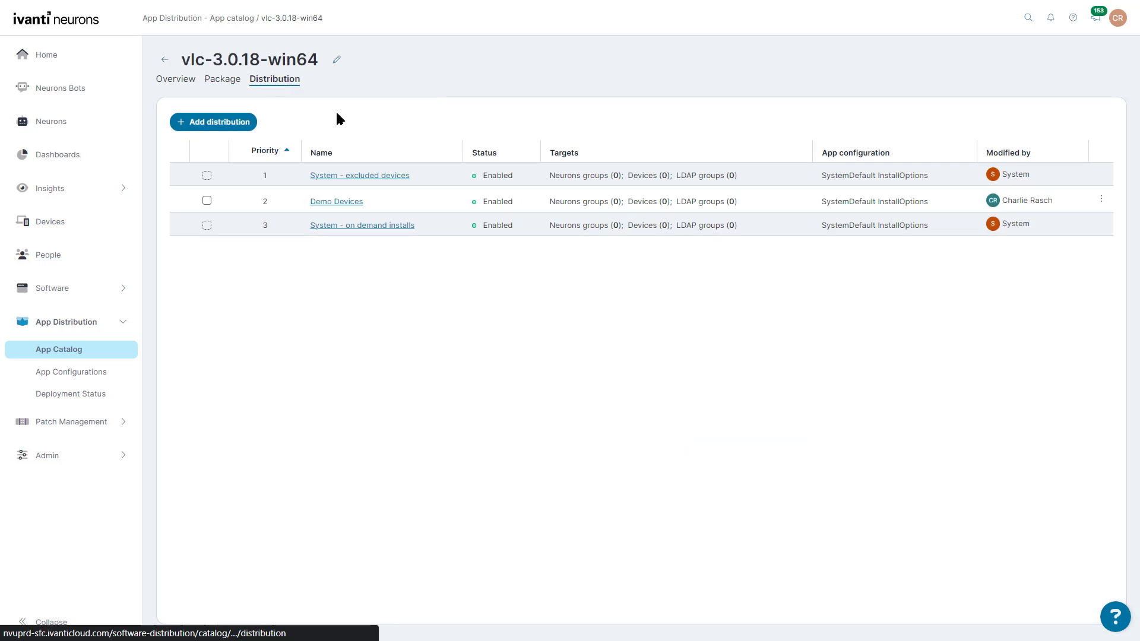
click(244, 125)
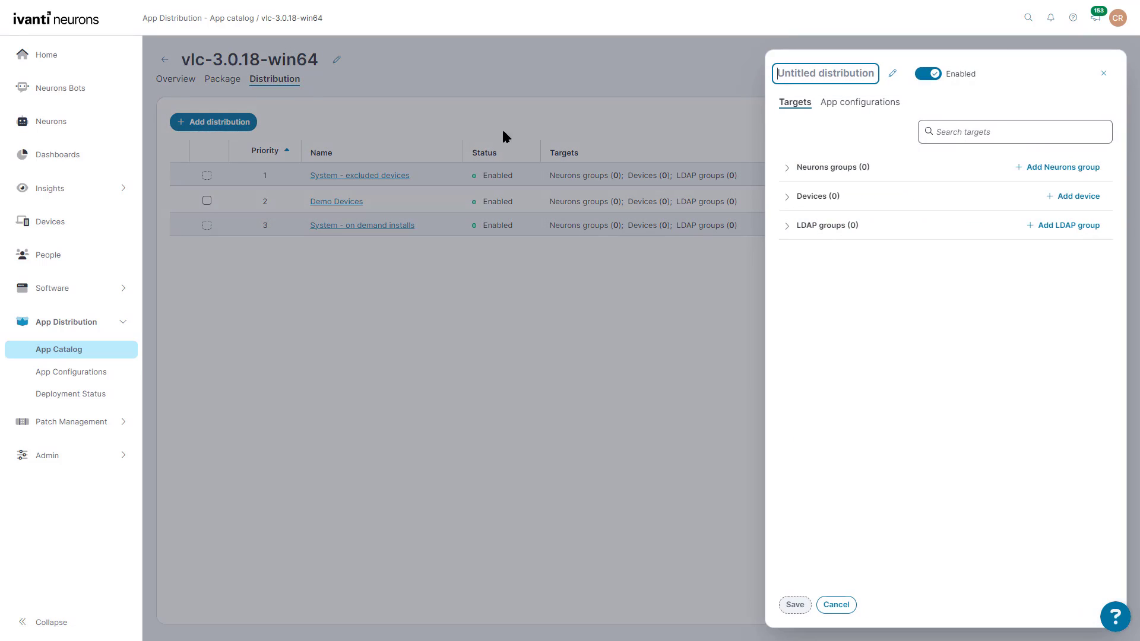
text(Allway )
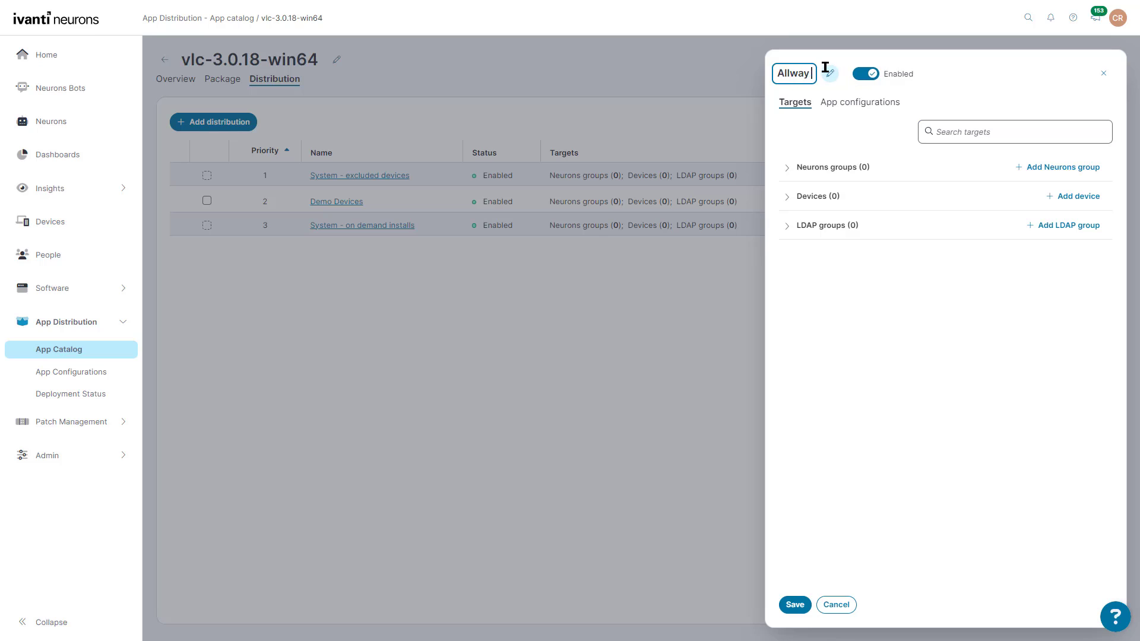
text(Installed)
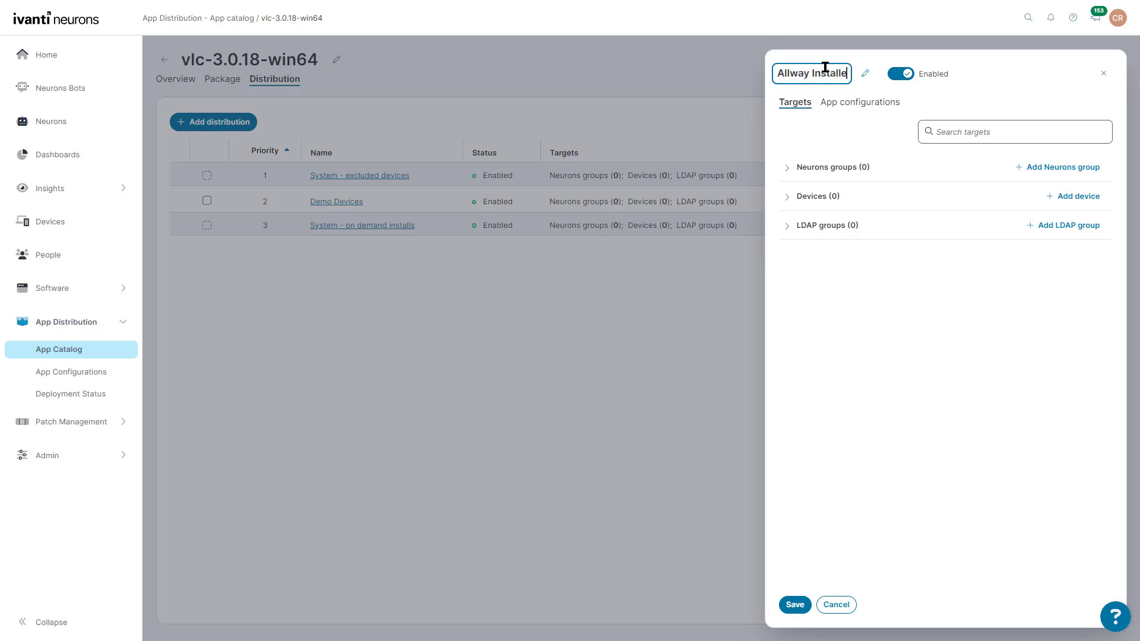
text(s)
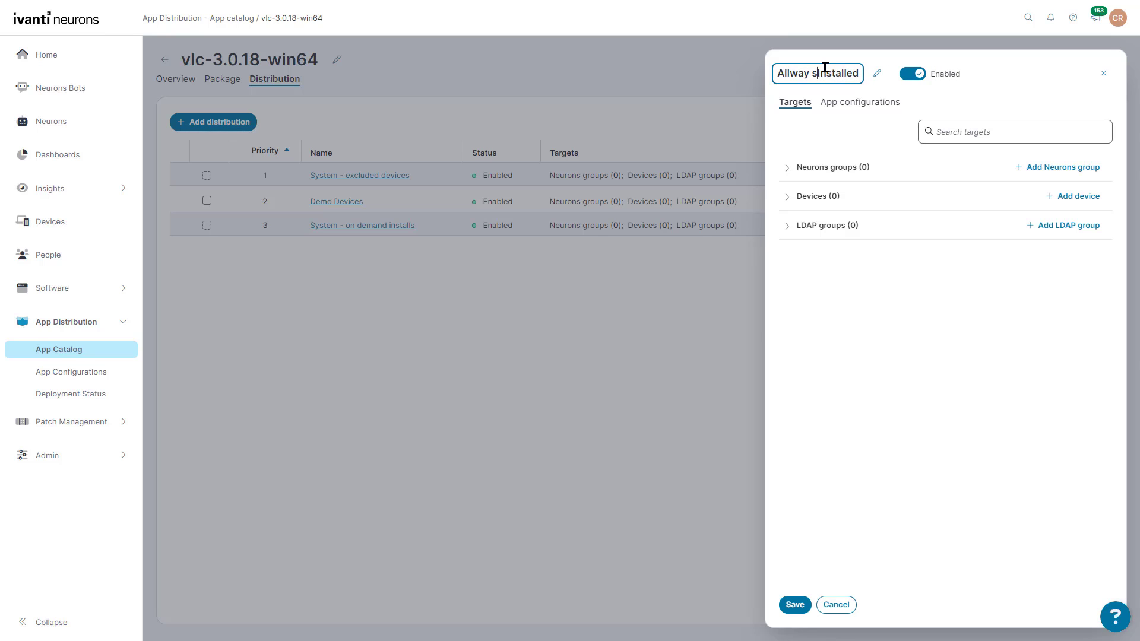
click(883, 106)
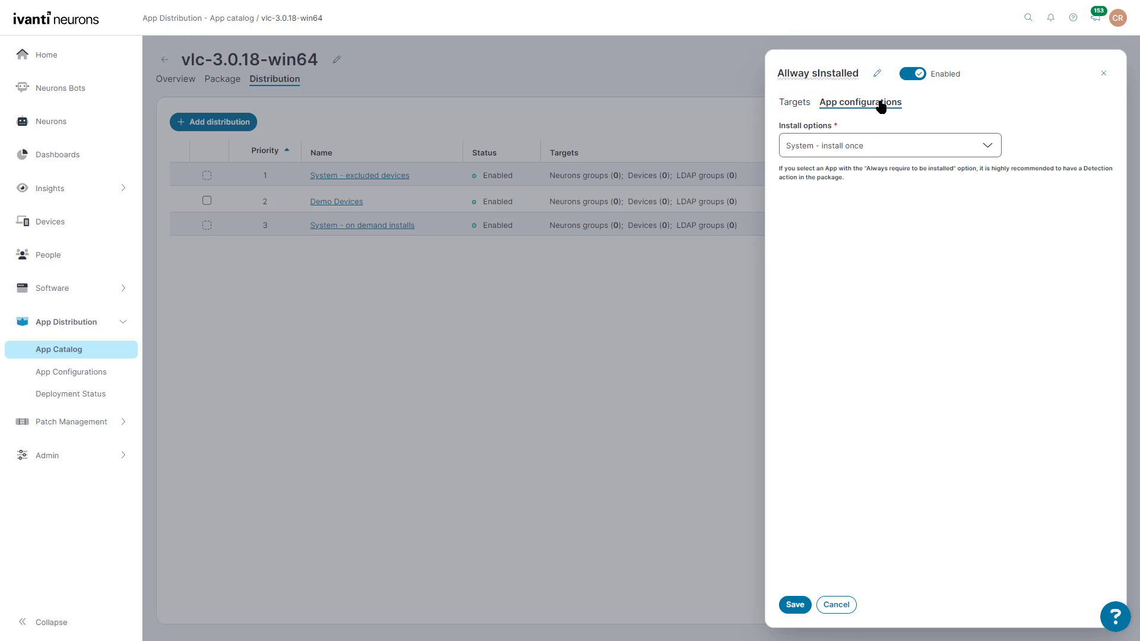
click(883, 148)
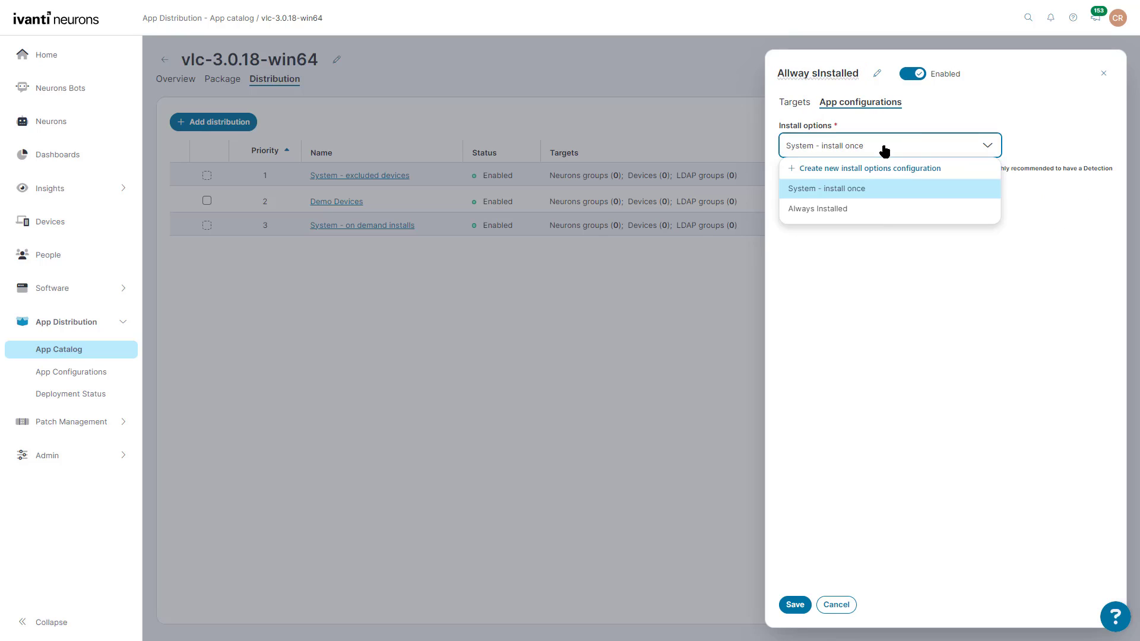
click(877, 209)
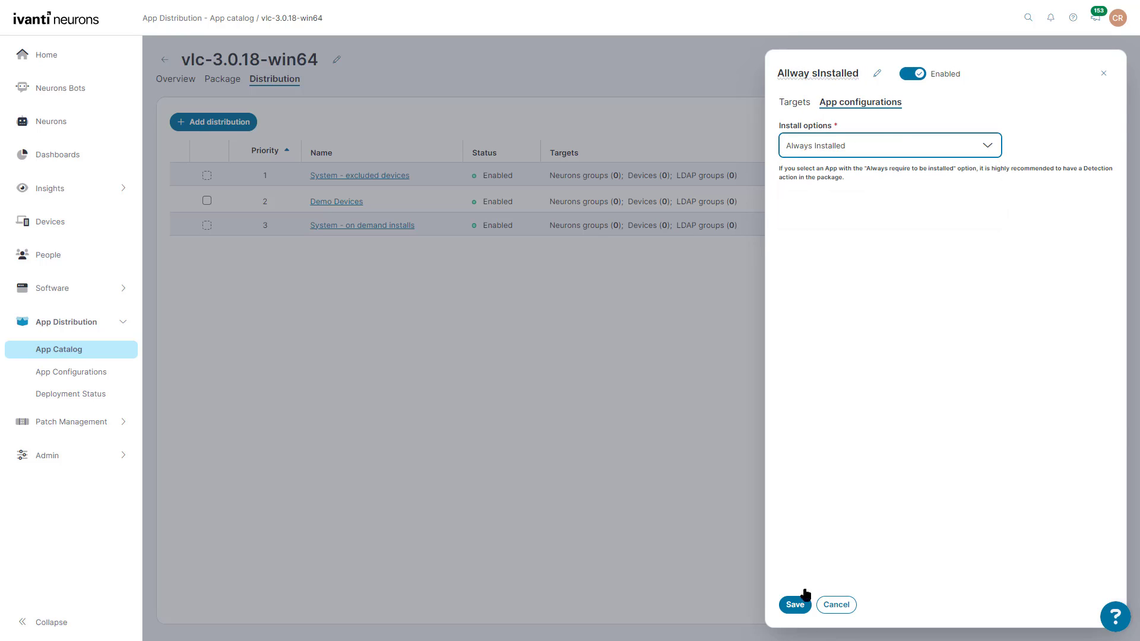
Add the workstation DESKTOP-PMFTOHM as a target device of the distribution and save it
click(793, 106)
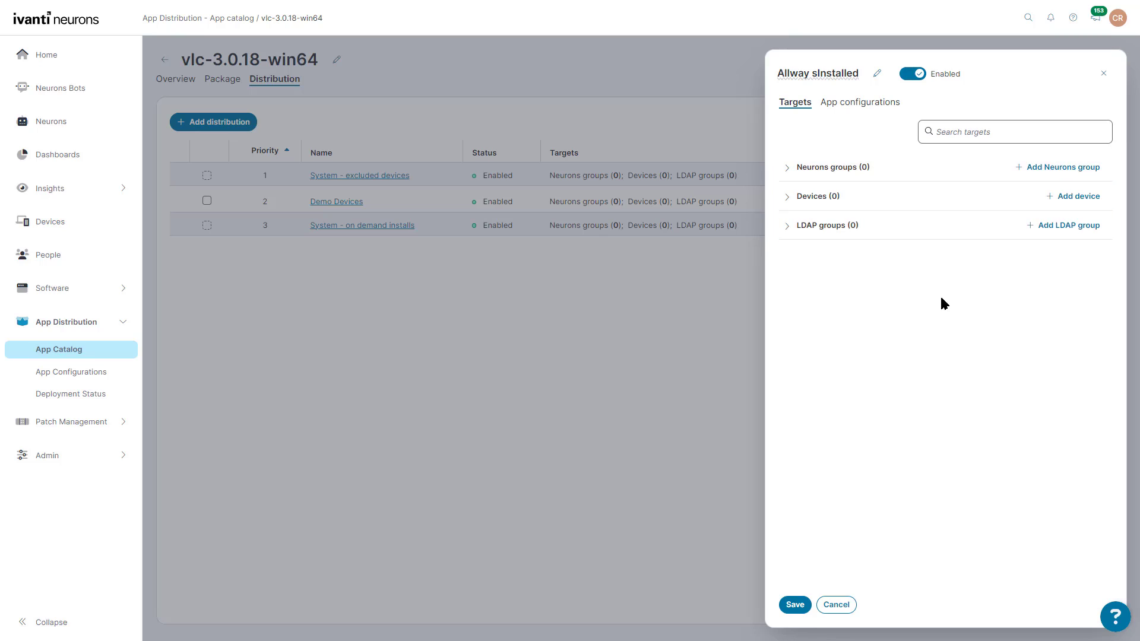
click(787, 199)
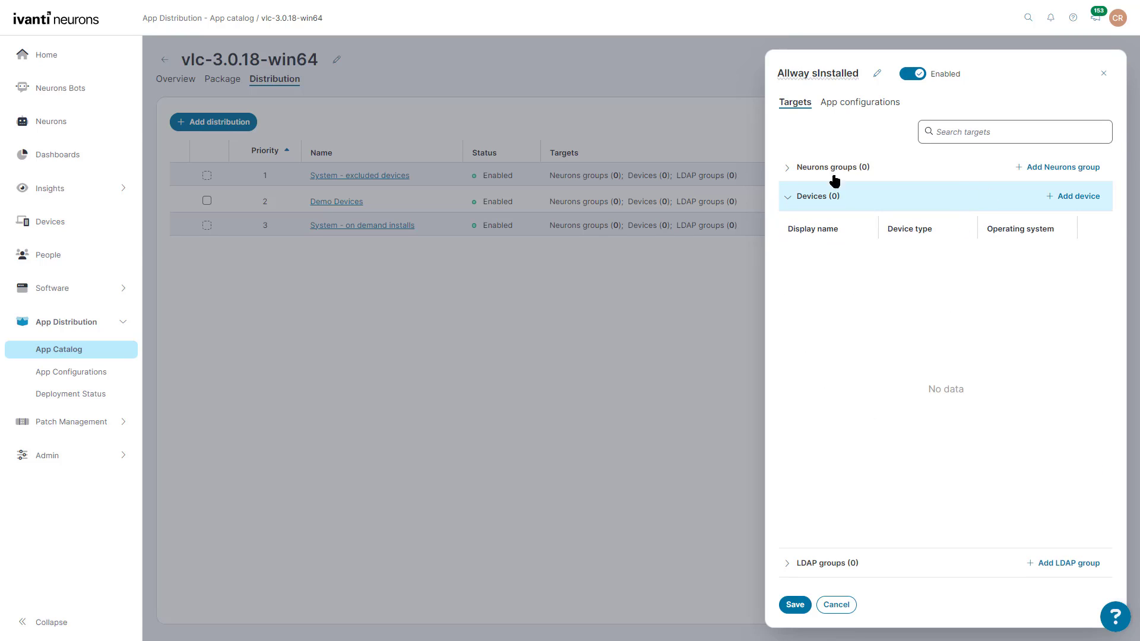
click(1074, 197)
click(795, 200)
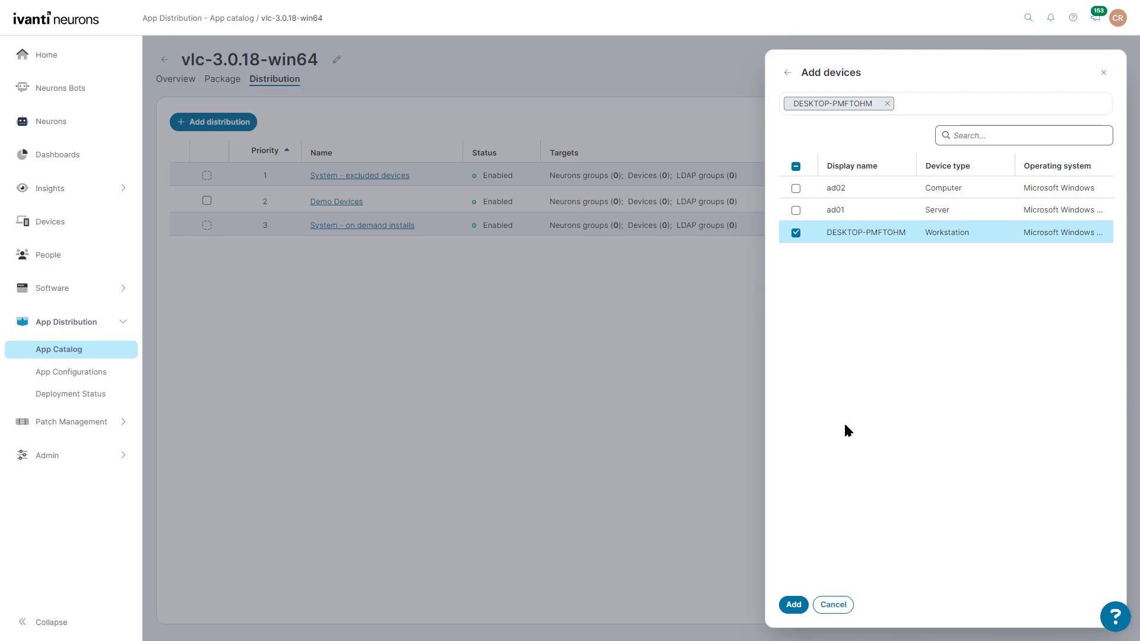
click(793, 604)
click(793, 604)
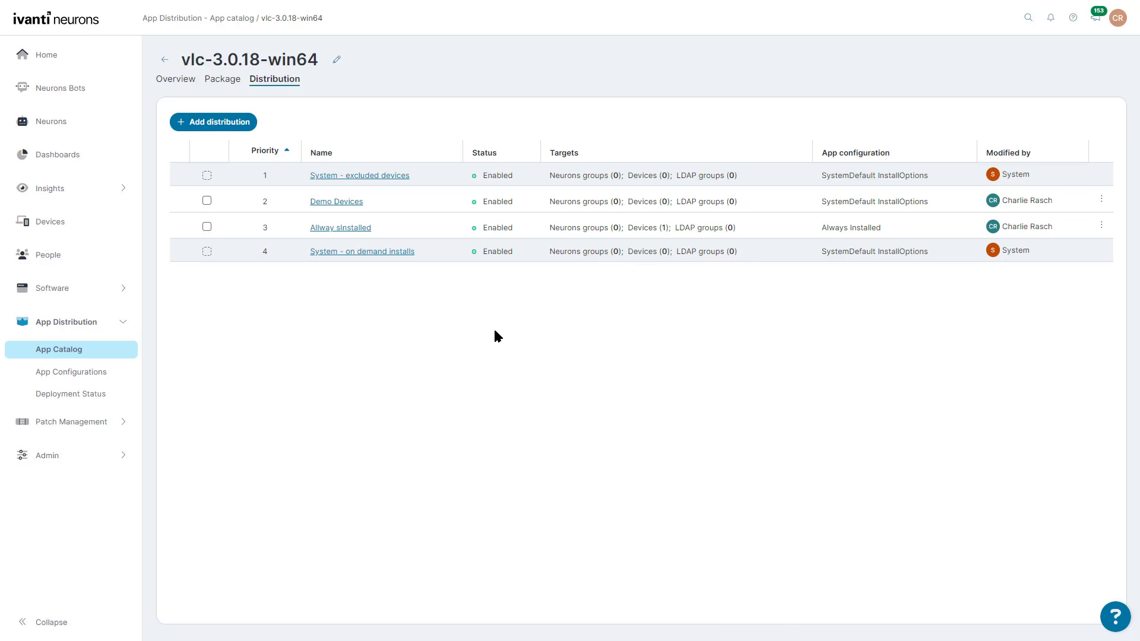